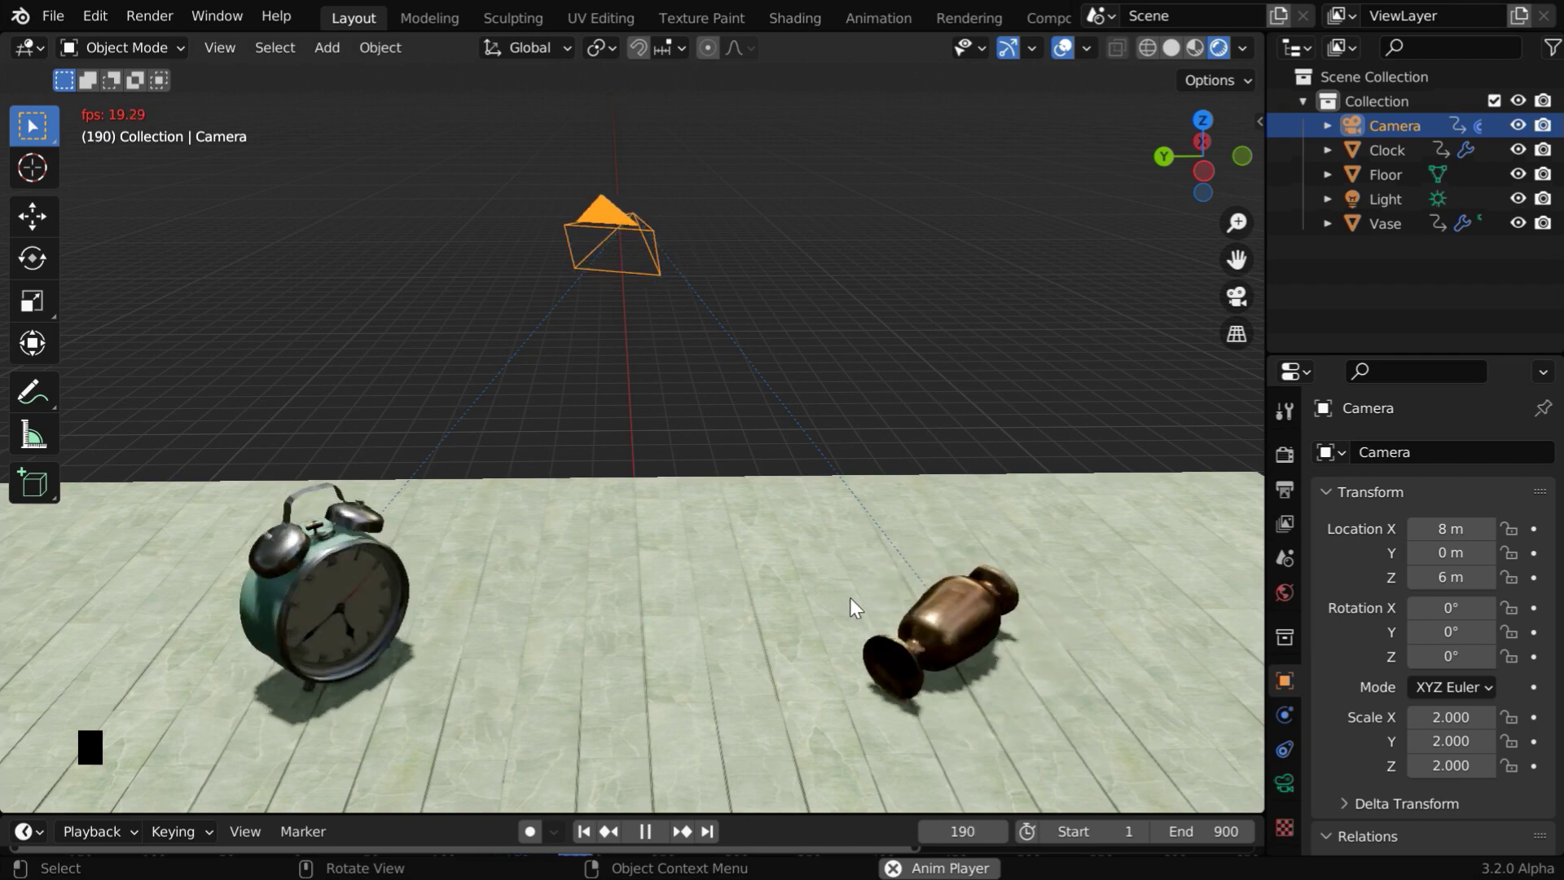
Look through the camera as the finished animation swings between the clock and vase.
left_click(1236, 298)
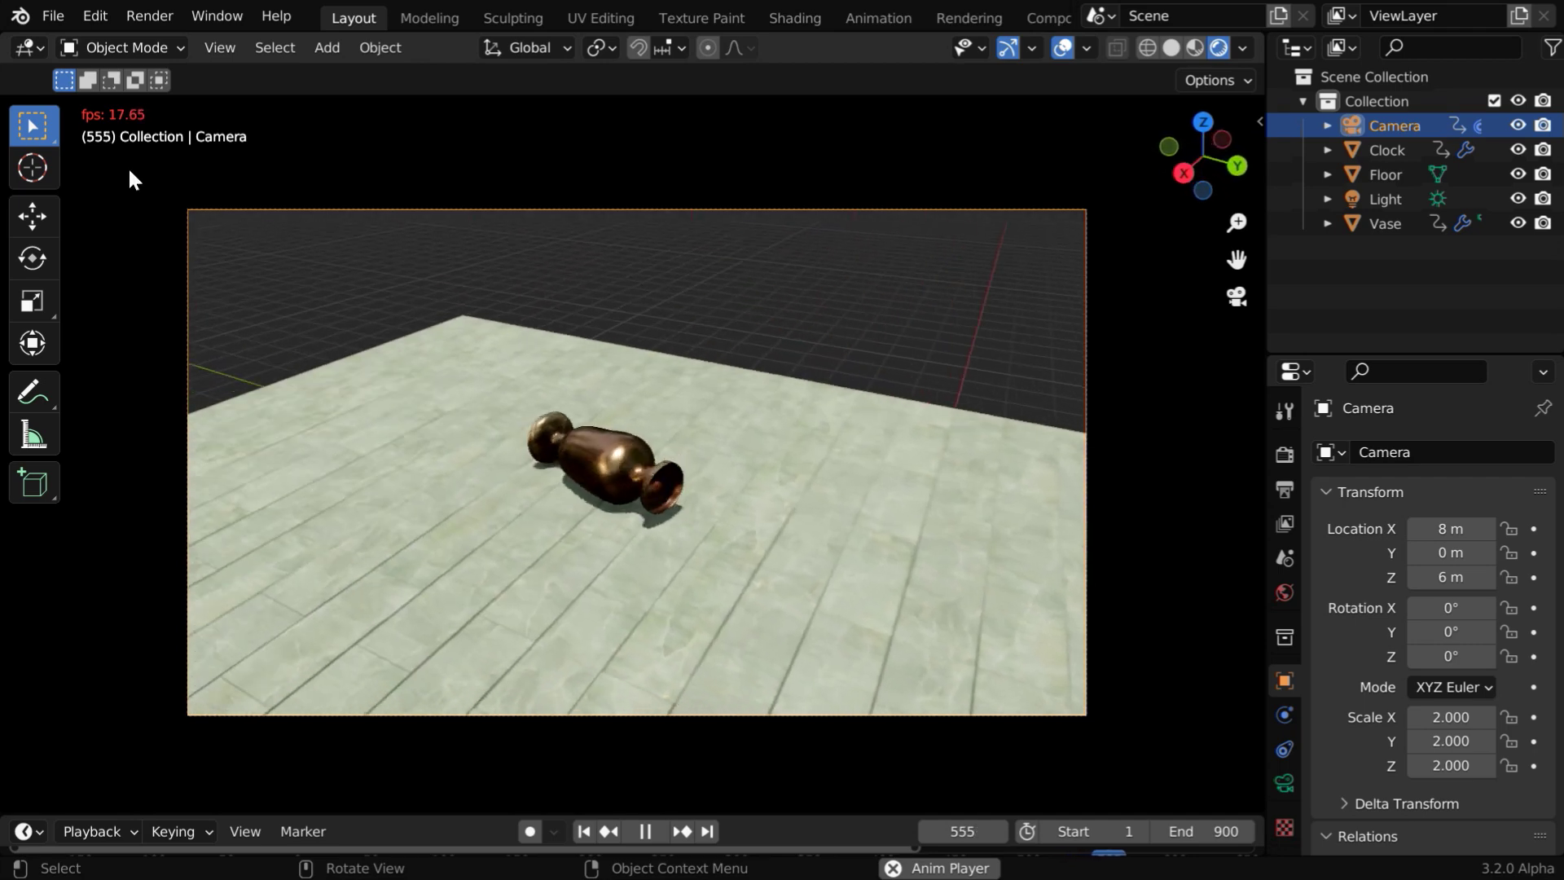
Open Tutorial-148.blend from recent files and switch the viewport to Material Preview shading.
left_click(46, 15)
mouse_move(108, 93)
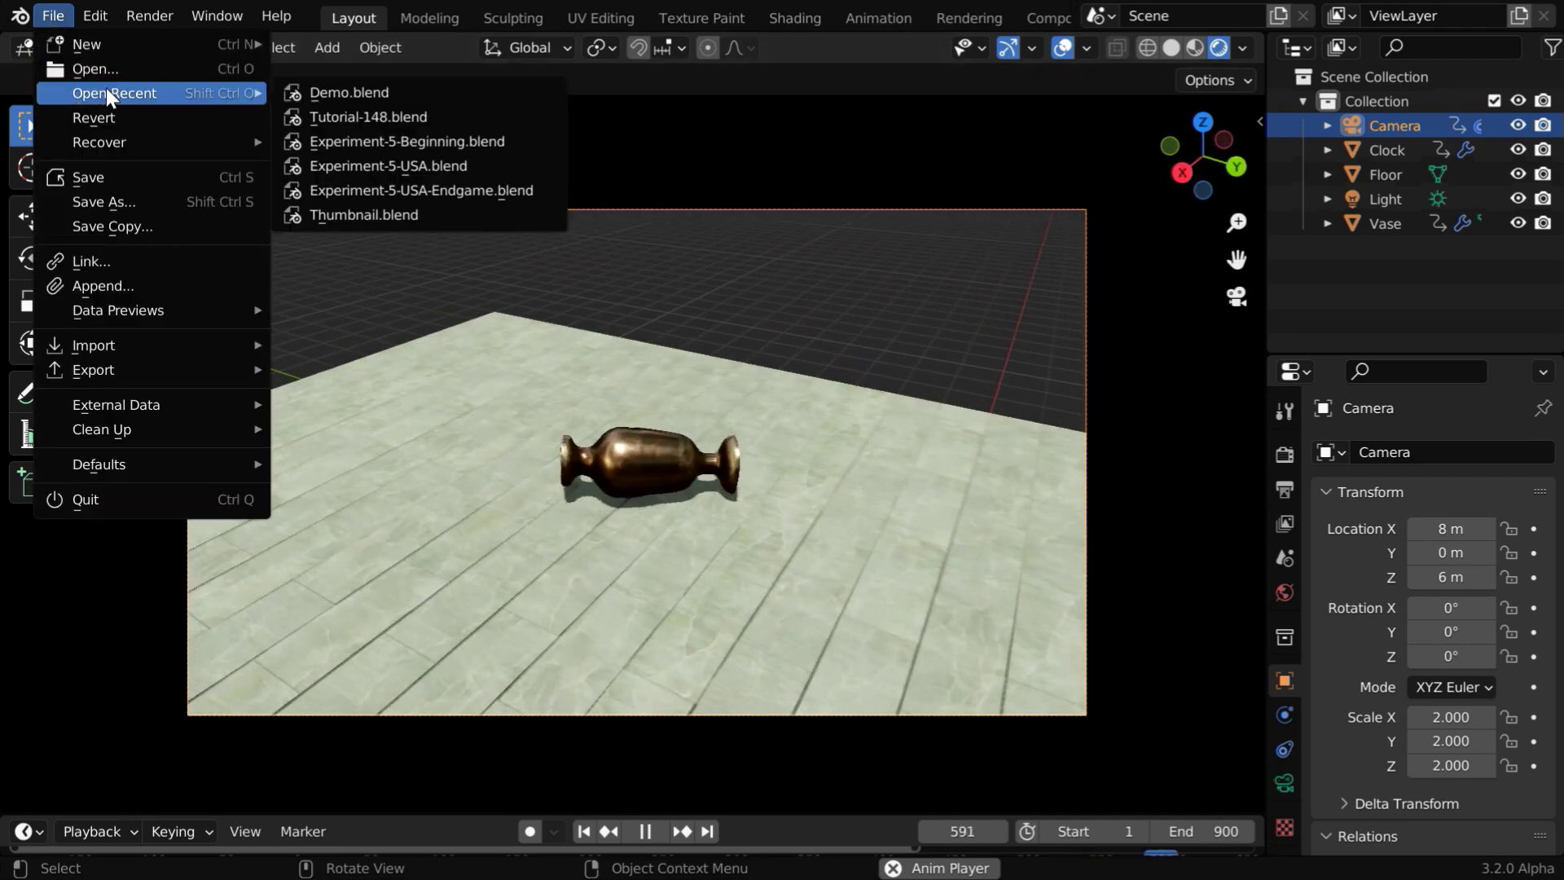
left_click(363, 117)
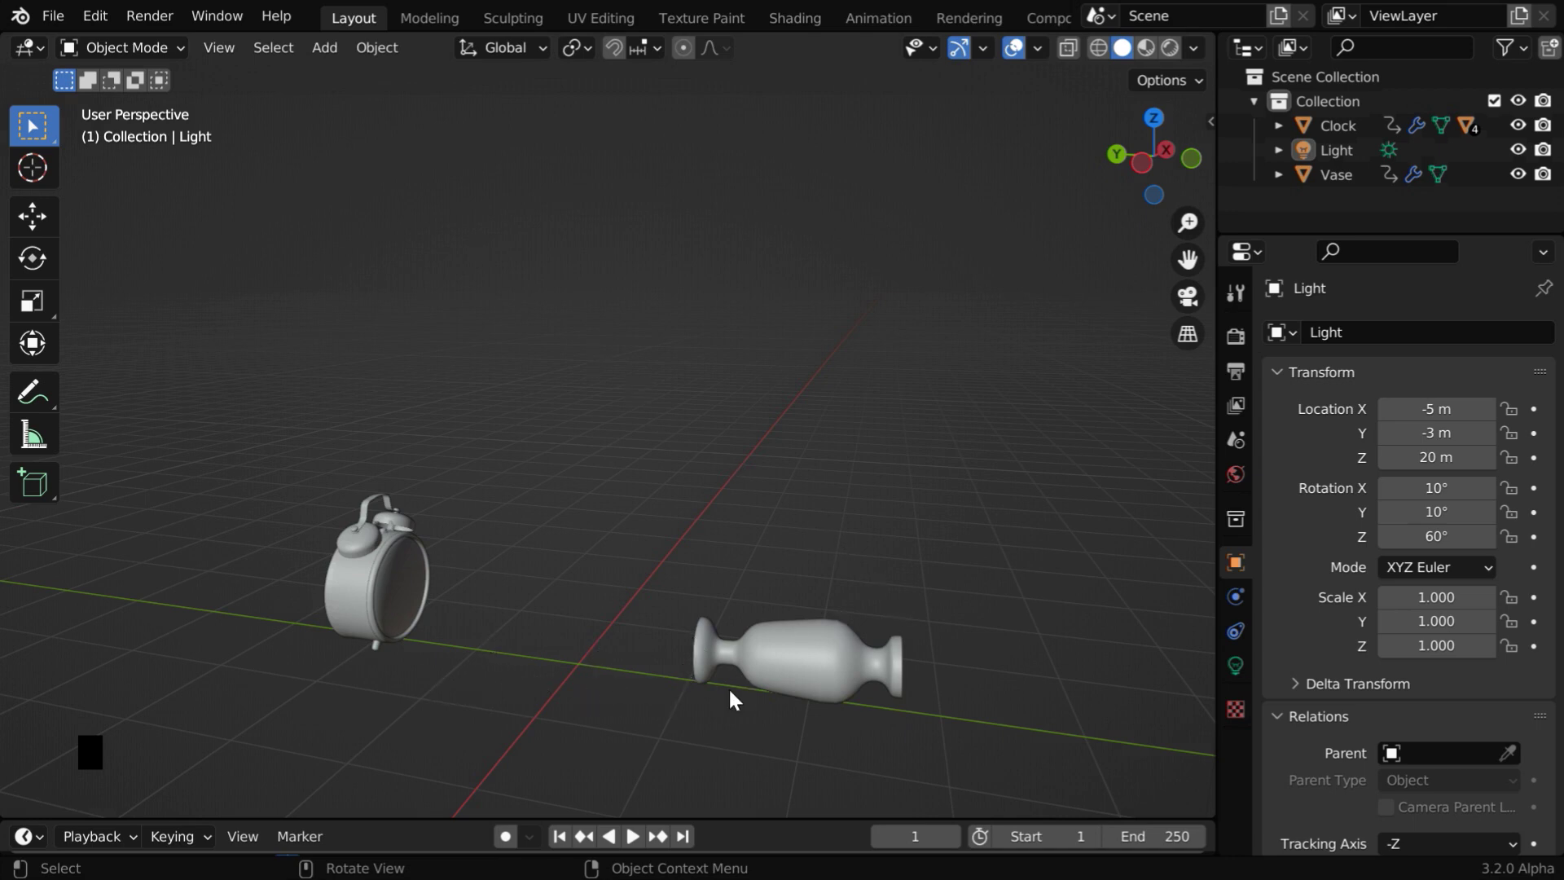
left_click(1170, 47)
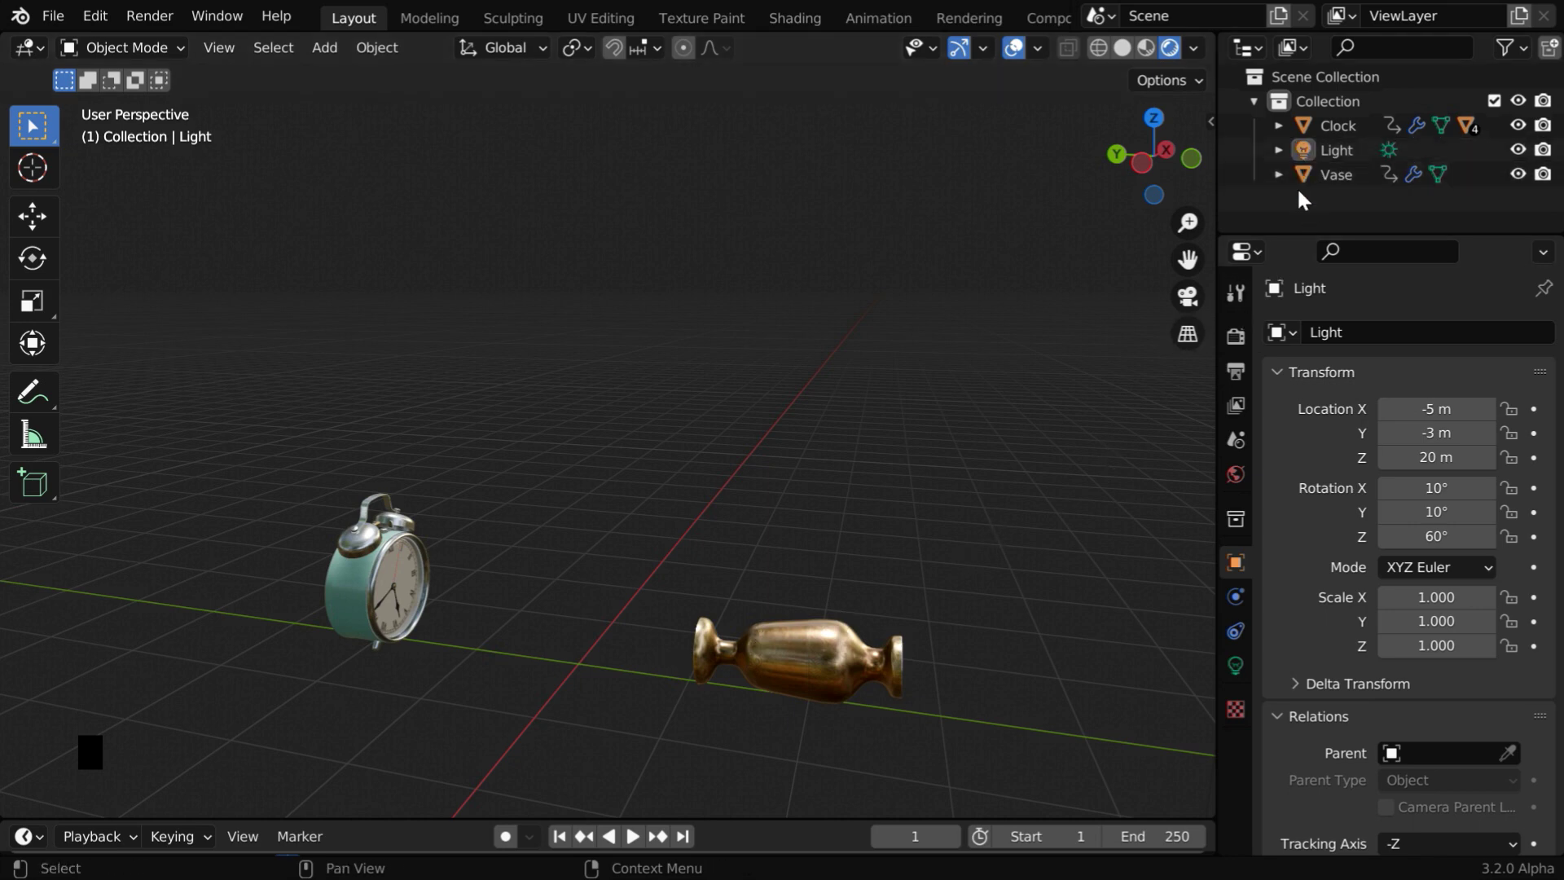
Add a camera and drag it roughly upward and along the X axis.
left_click(324, 47)
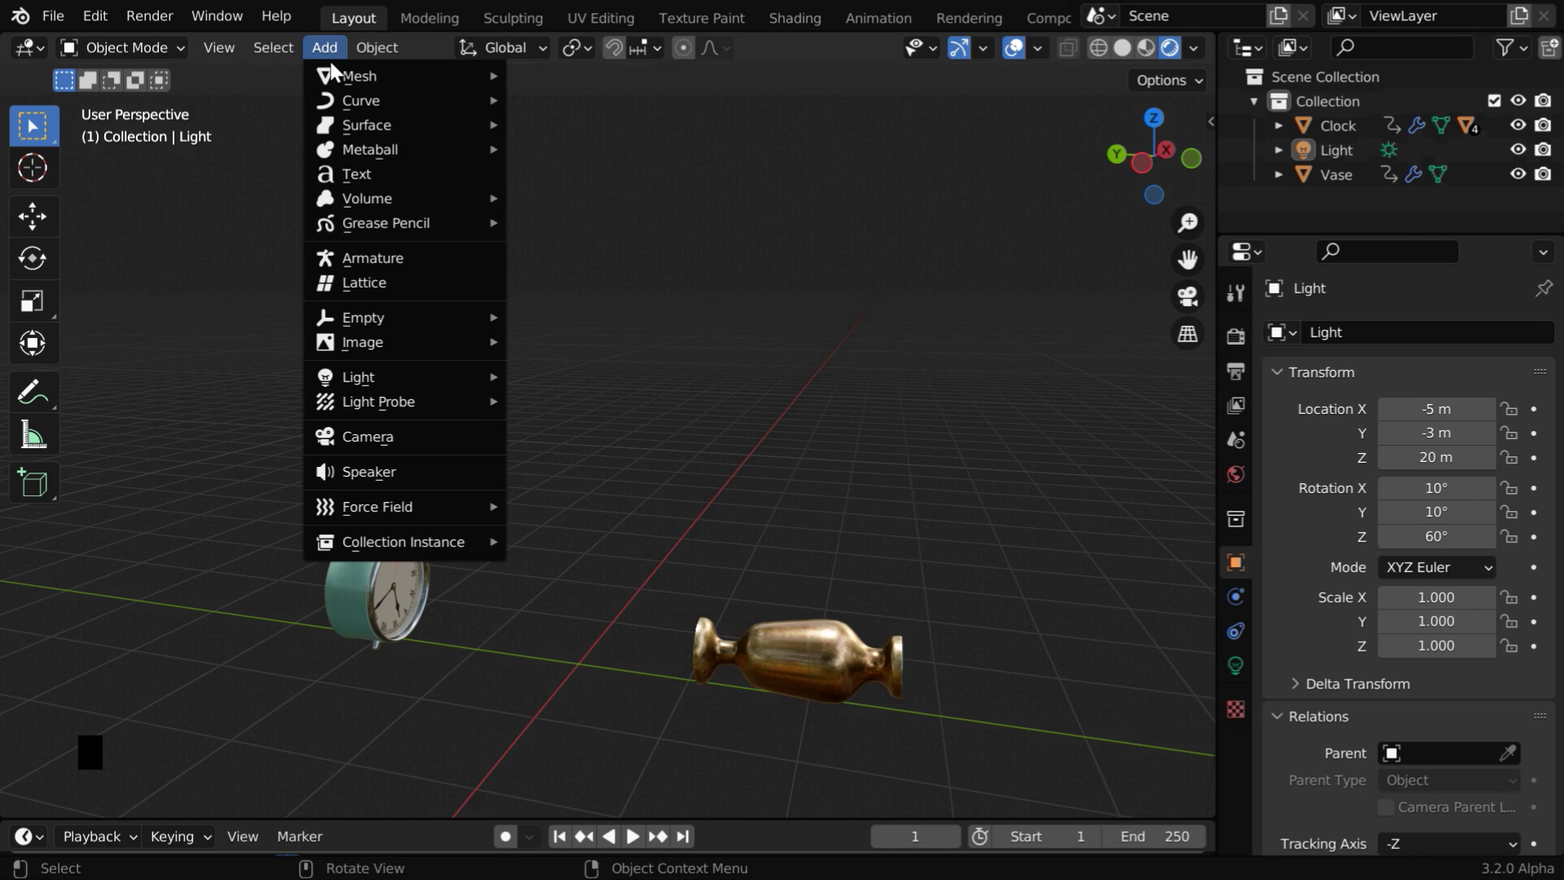
left_click(389, 440)
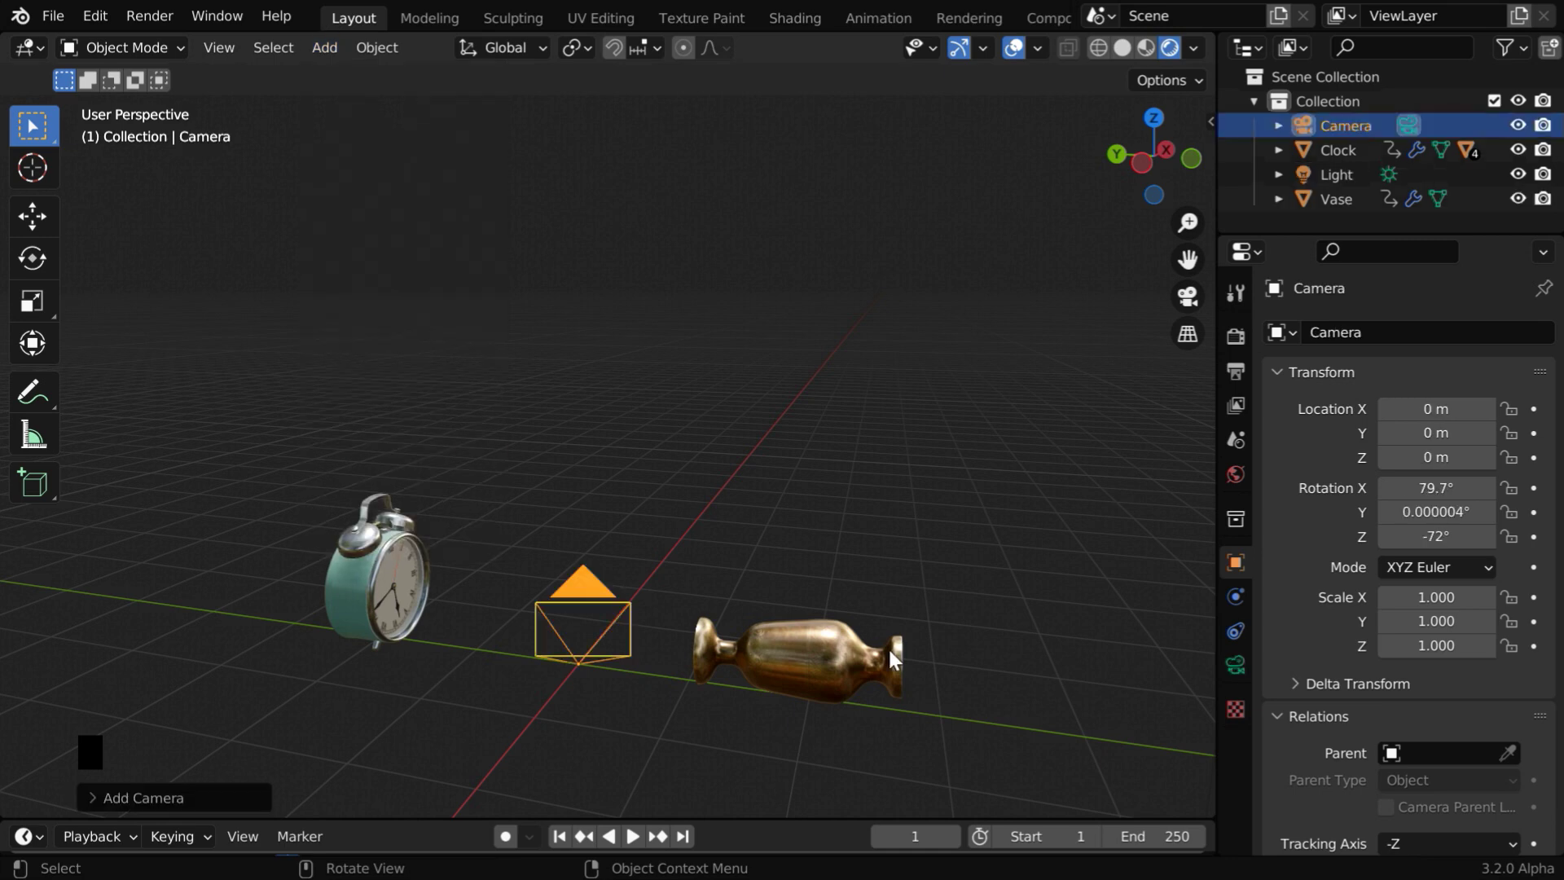
left_click(32, 217)
left_click_drag(583, 564, 600, 293)
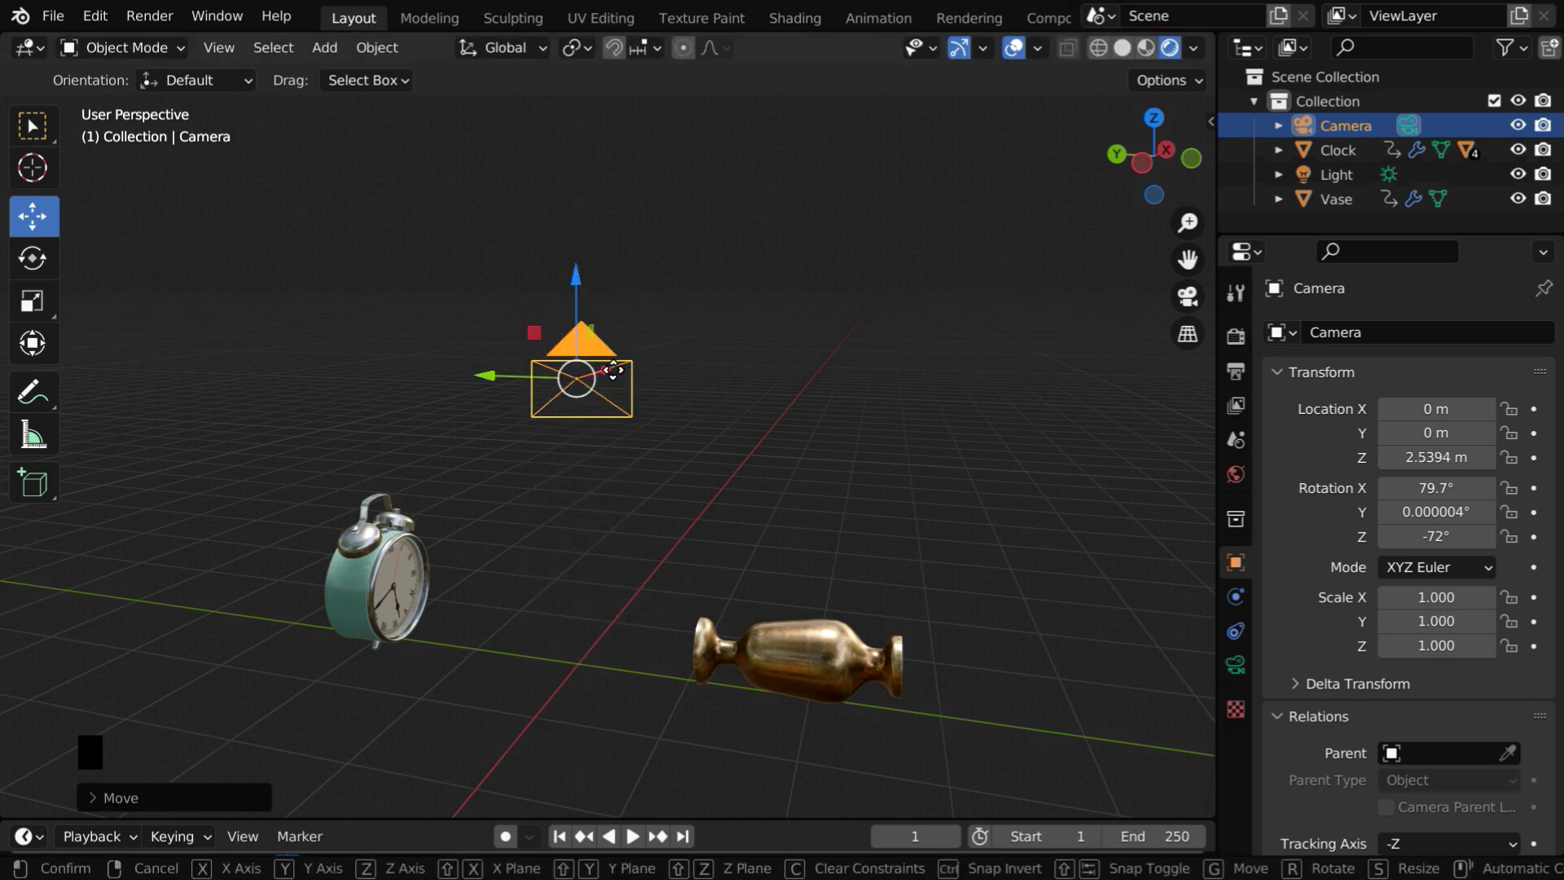
left_click_drag(613, 371, 694, 346)
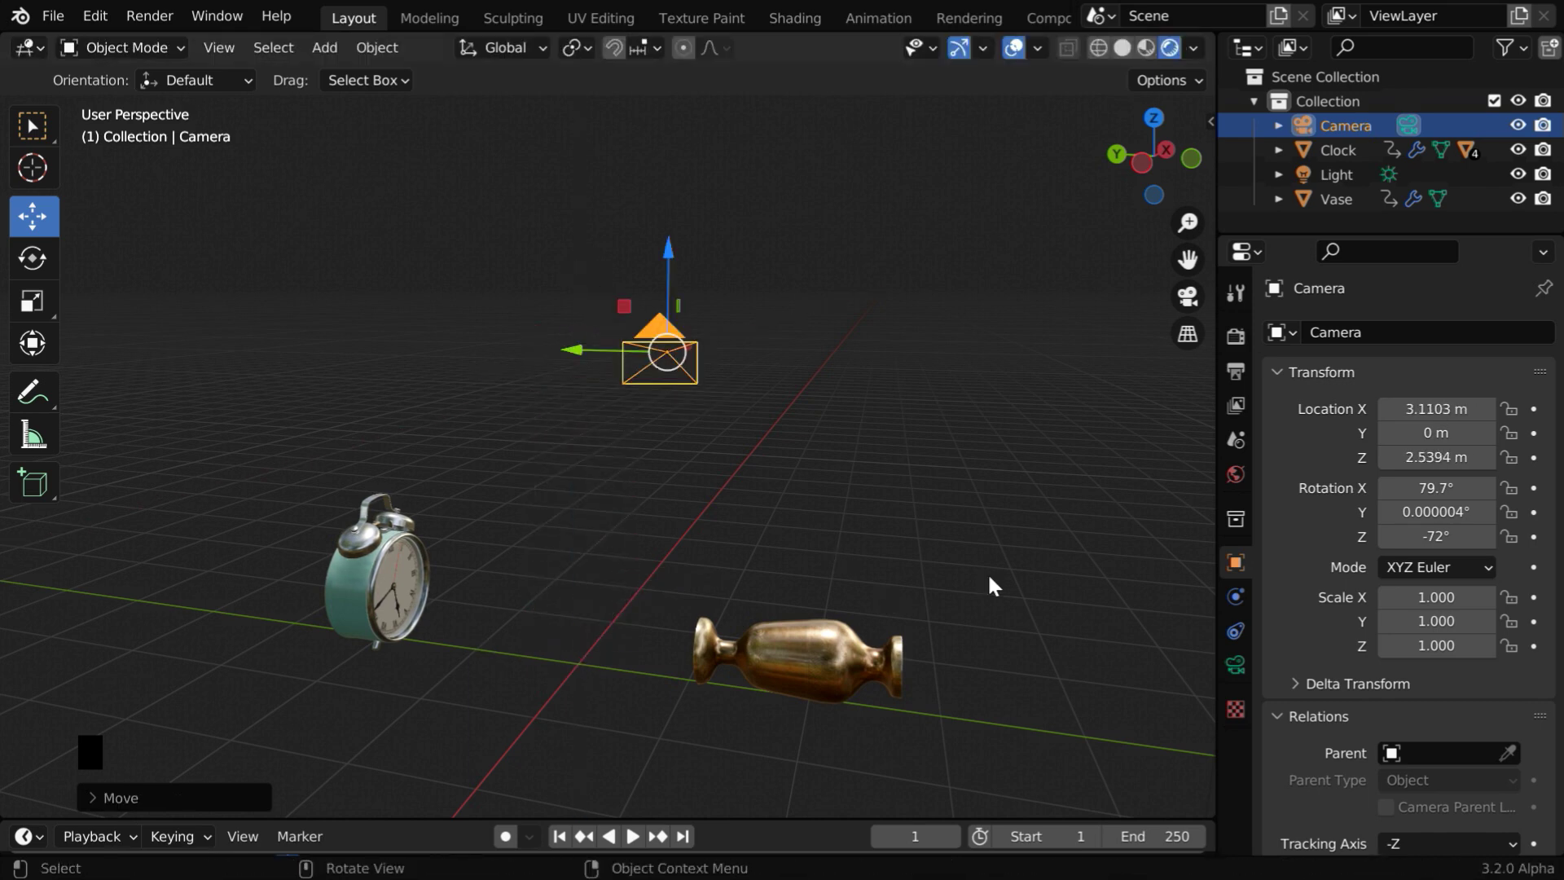
Set the camera's location to X 6 m and Z 4 m in Object properties.
left_click(1436, 408)
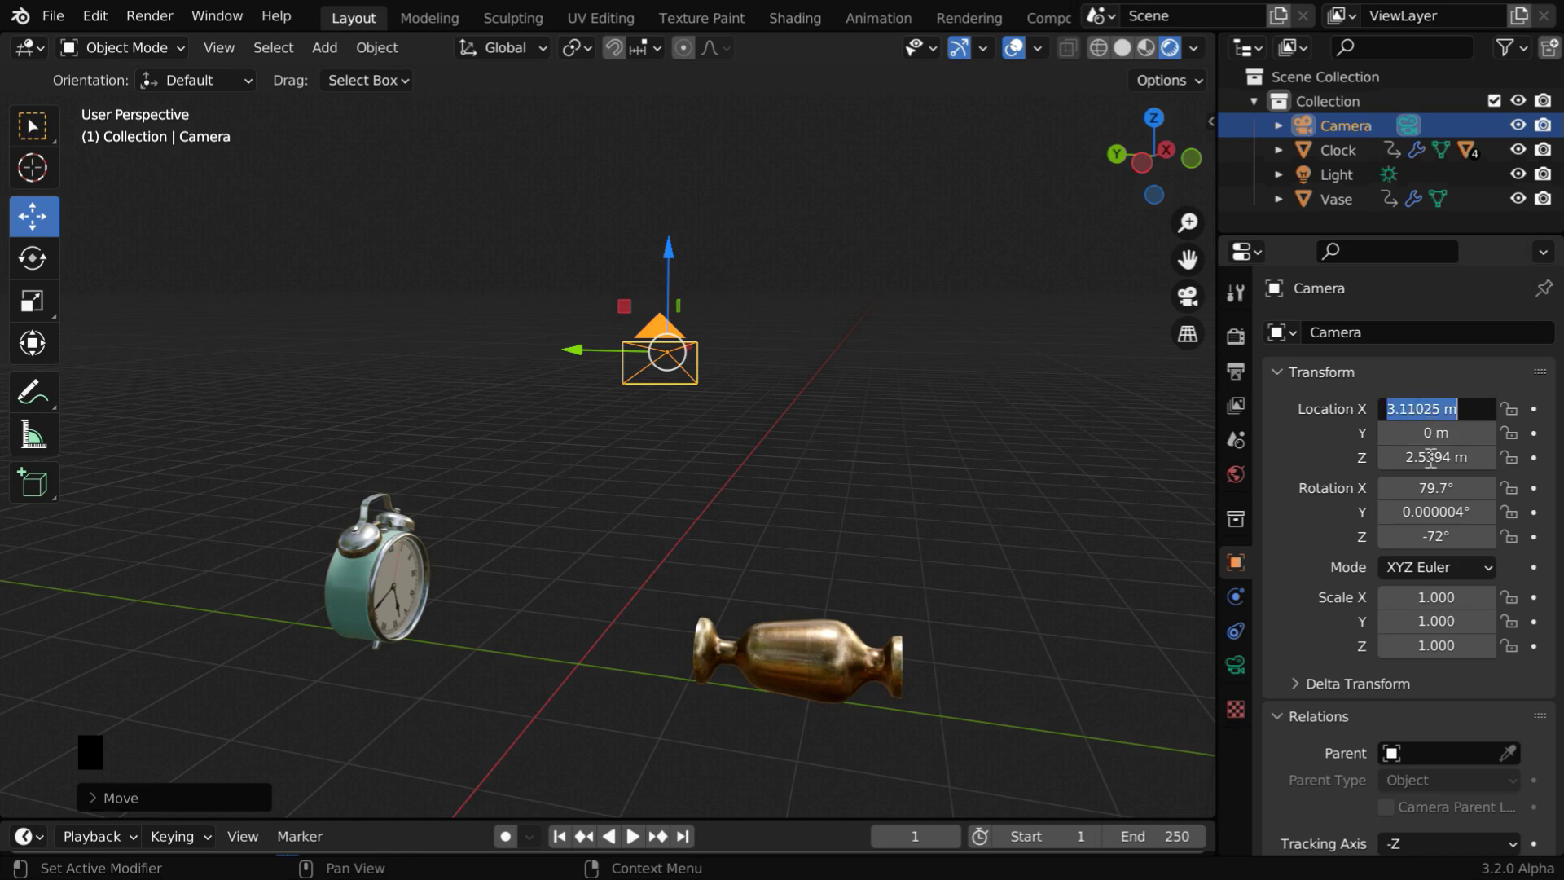
type("6")
key("Return")
left_click(1431, 459)
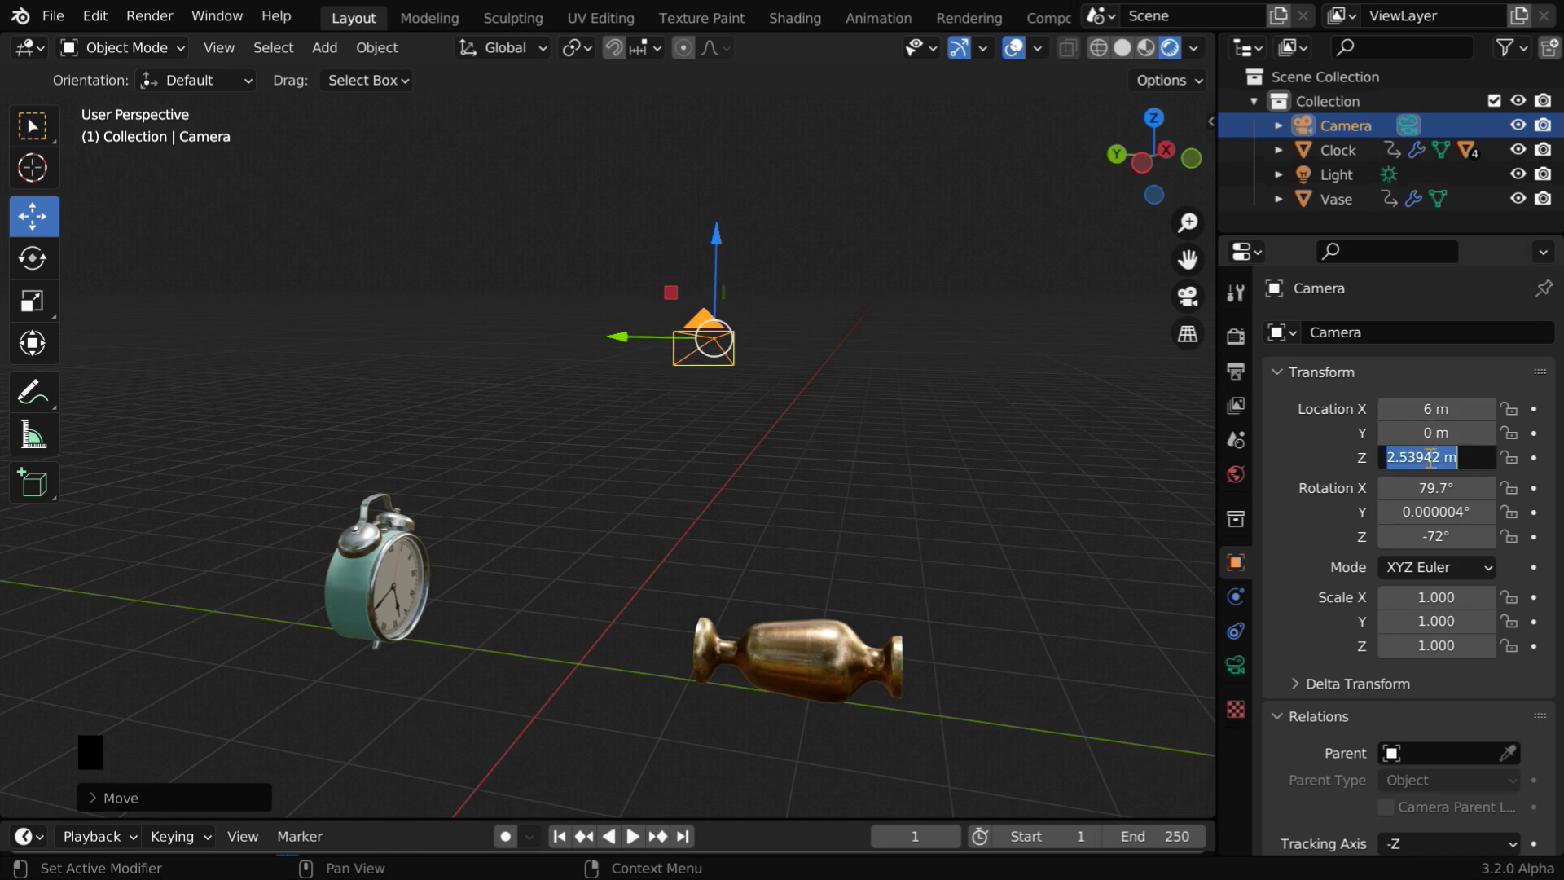
type("4")
key("Return")
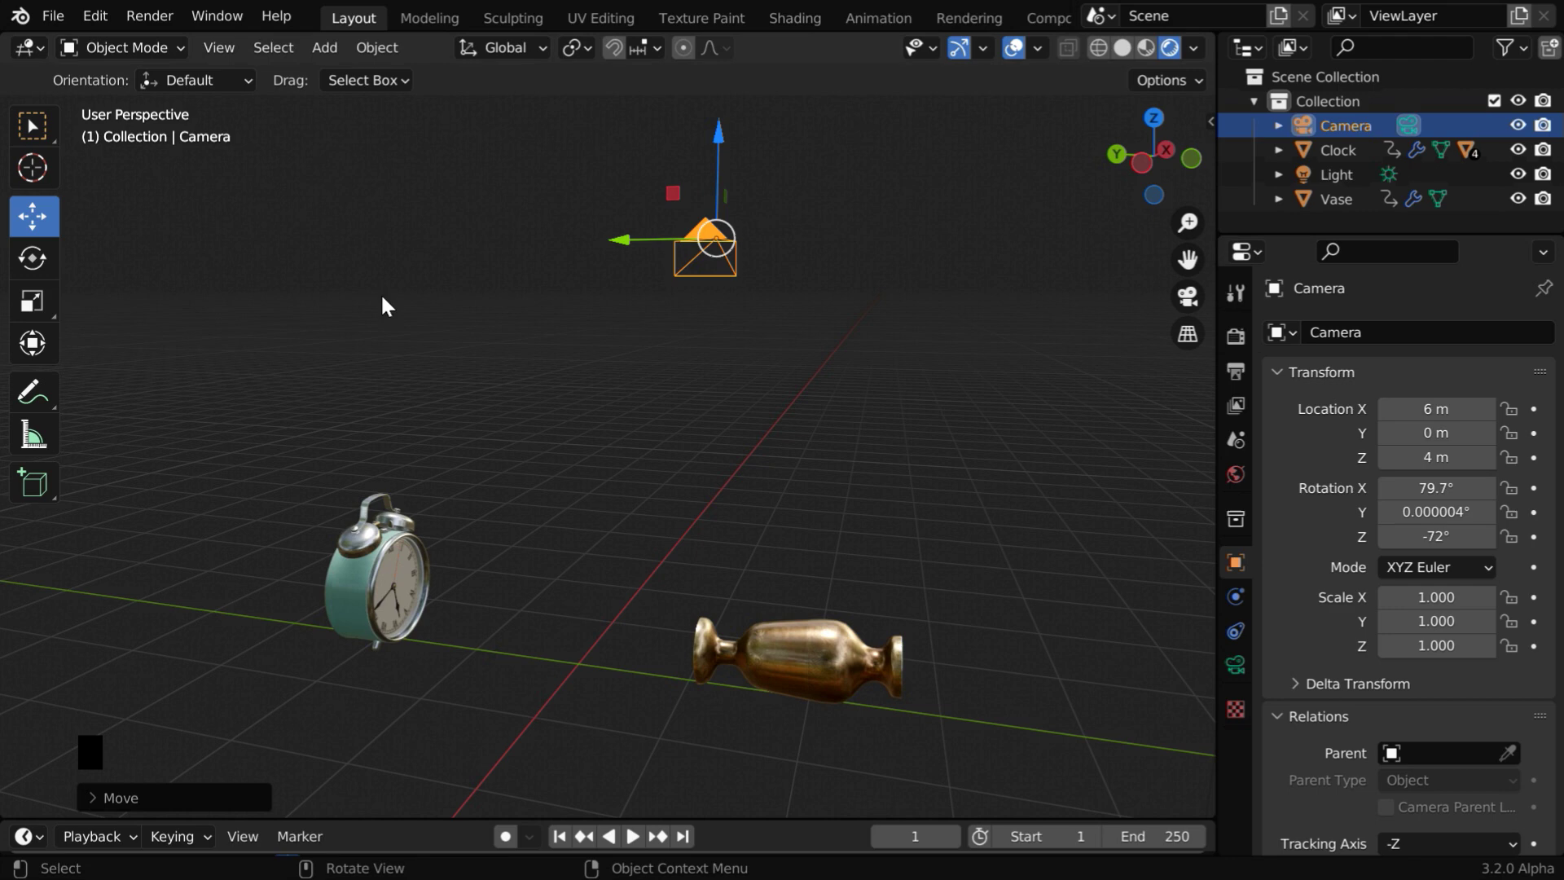
left_click(32, 127)
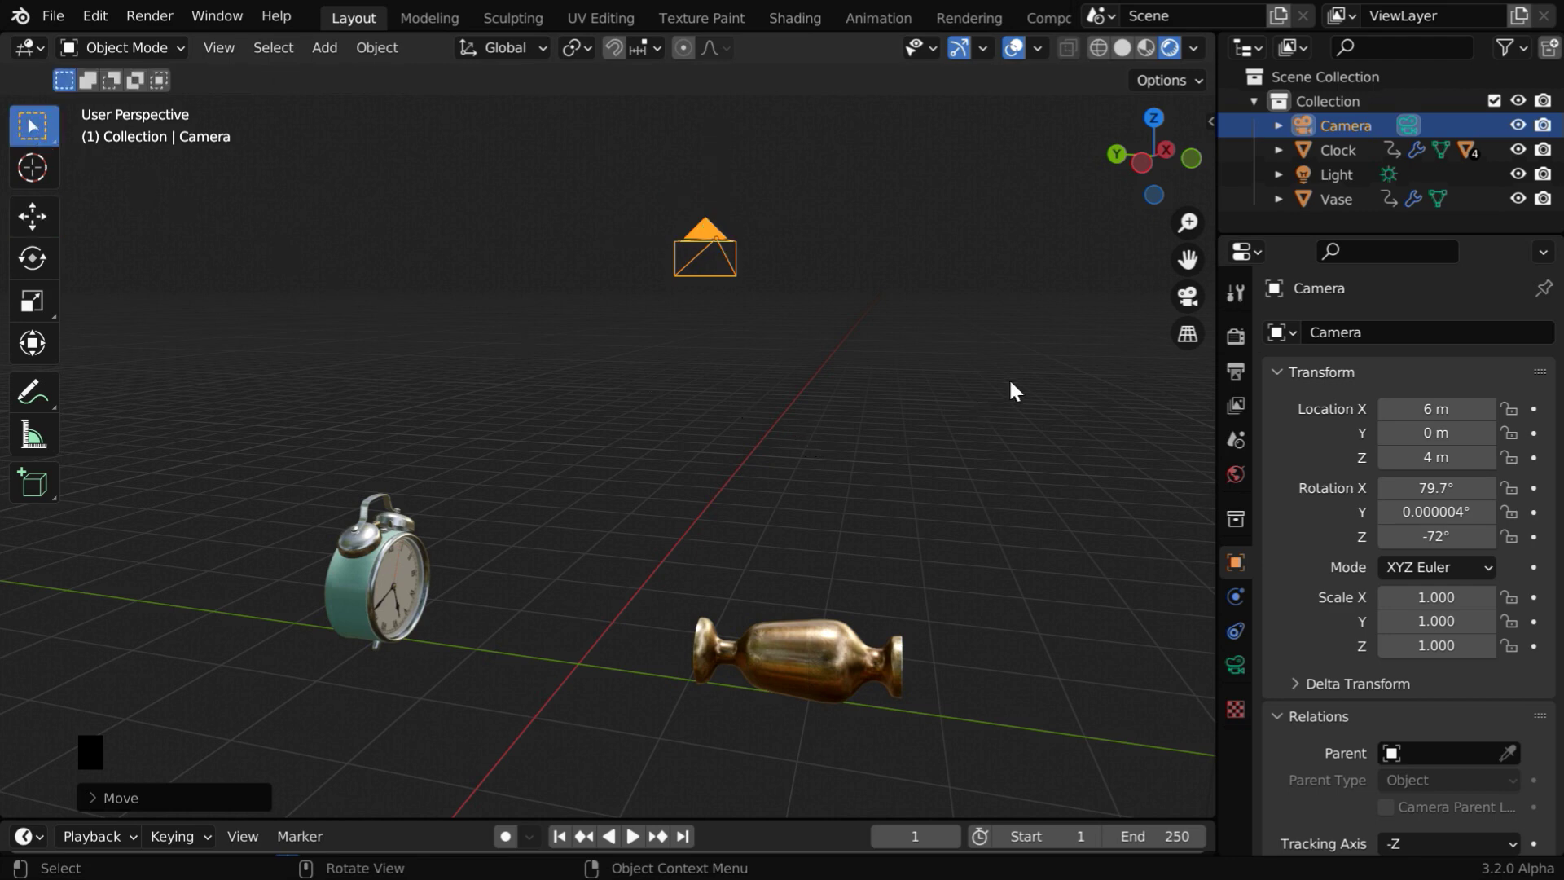
left_click(1188, 297)
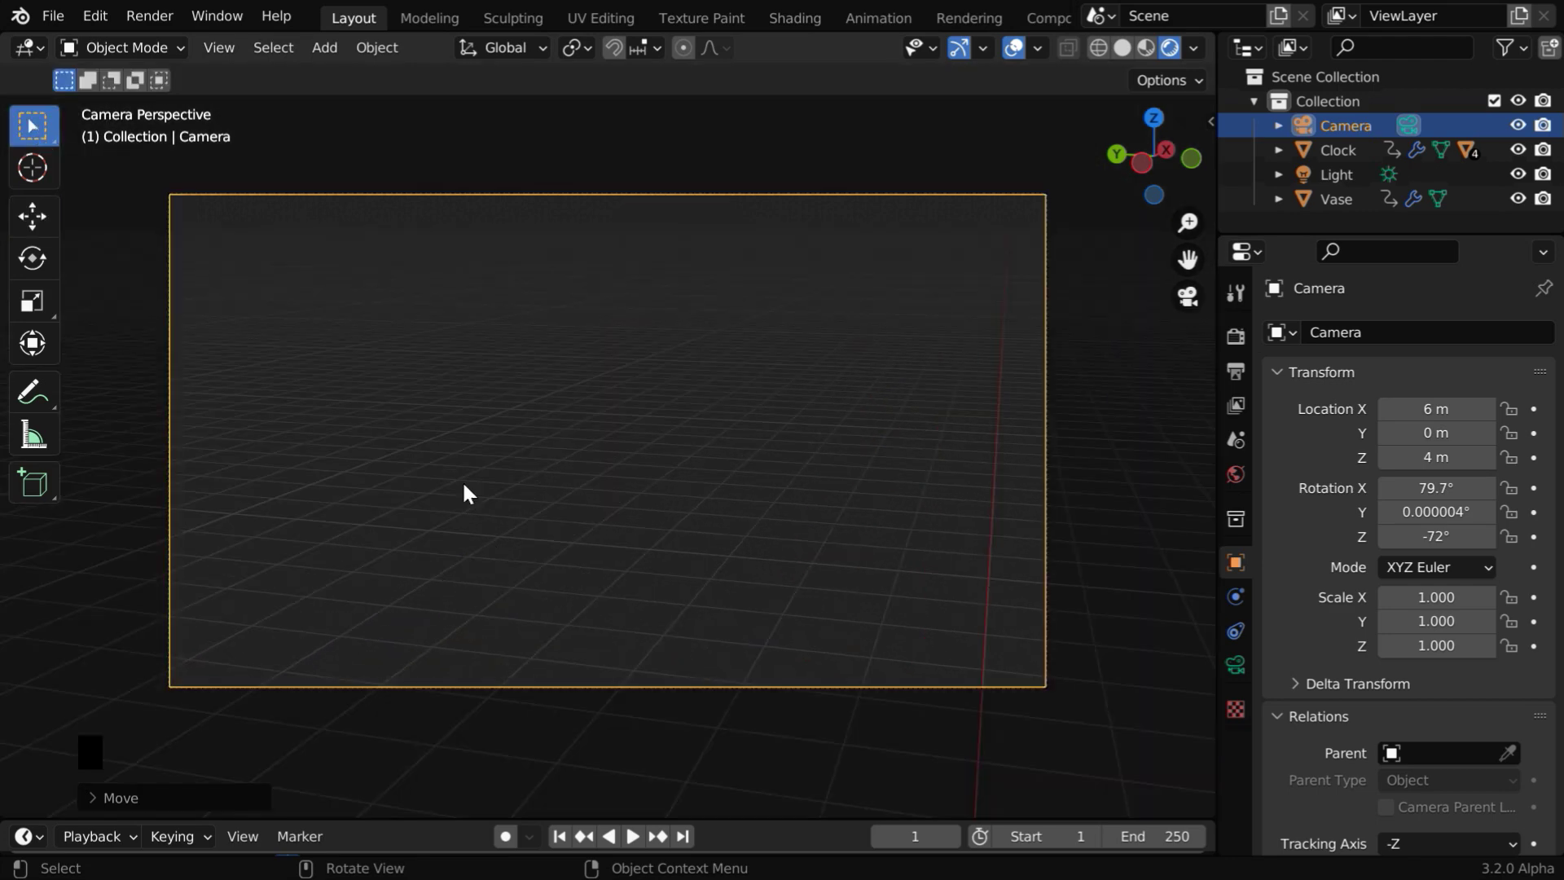
left_click(1188, 297)
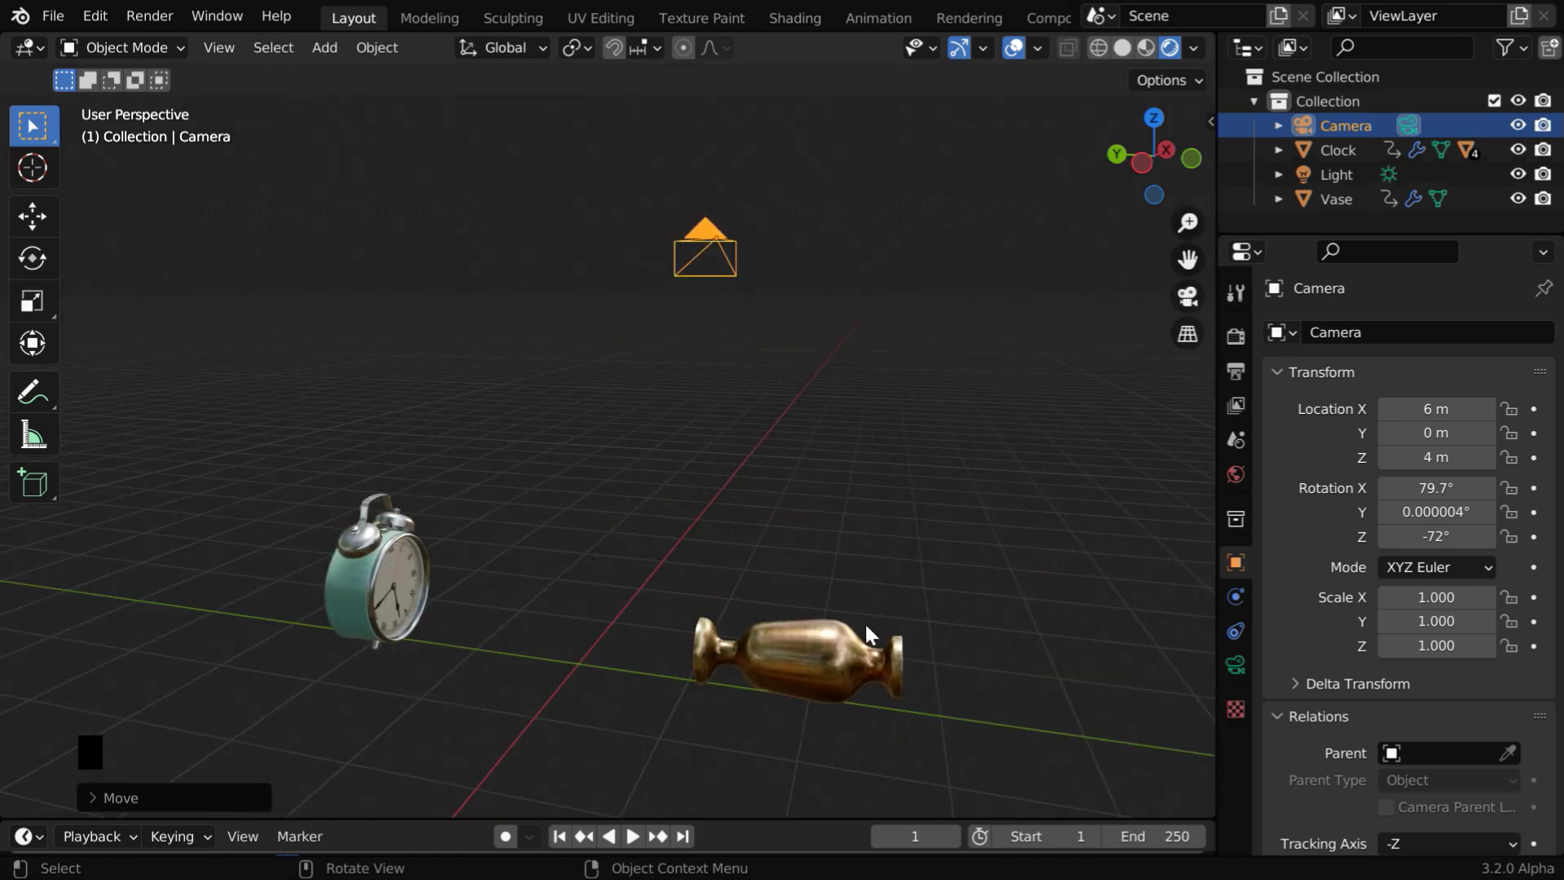
Add a Track To constraint targeting Clock to the camera and view through it.
left_click(1231, 634)
left_click(1398, 333)
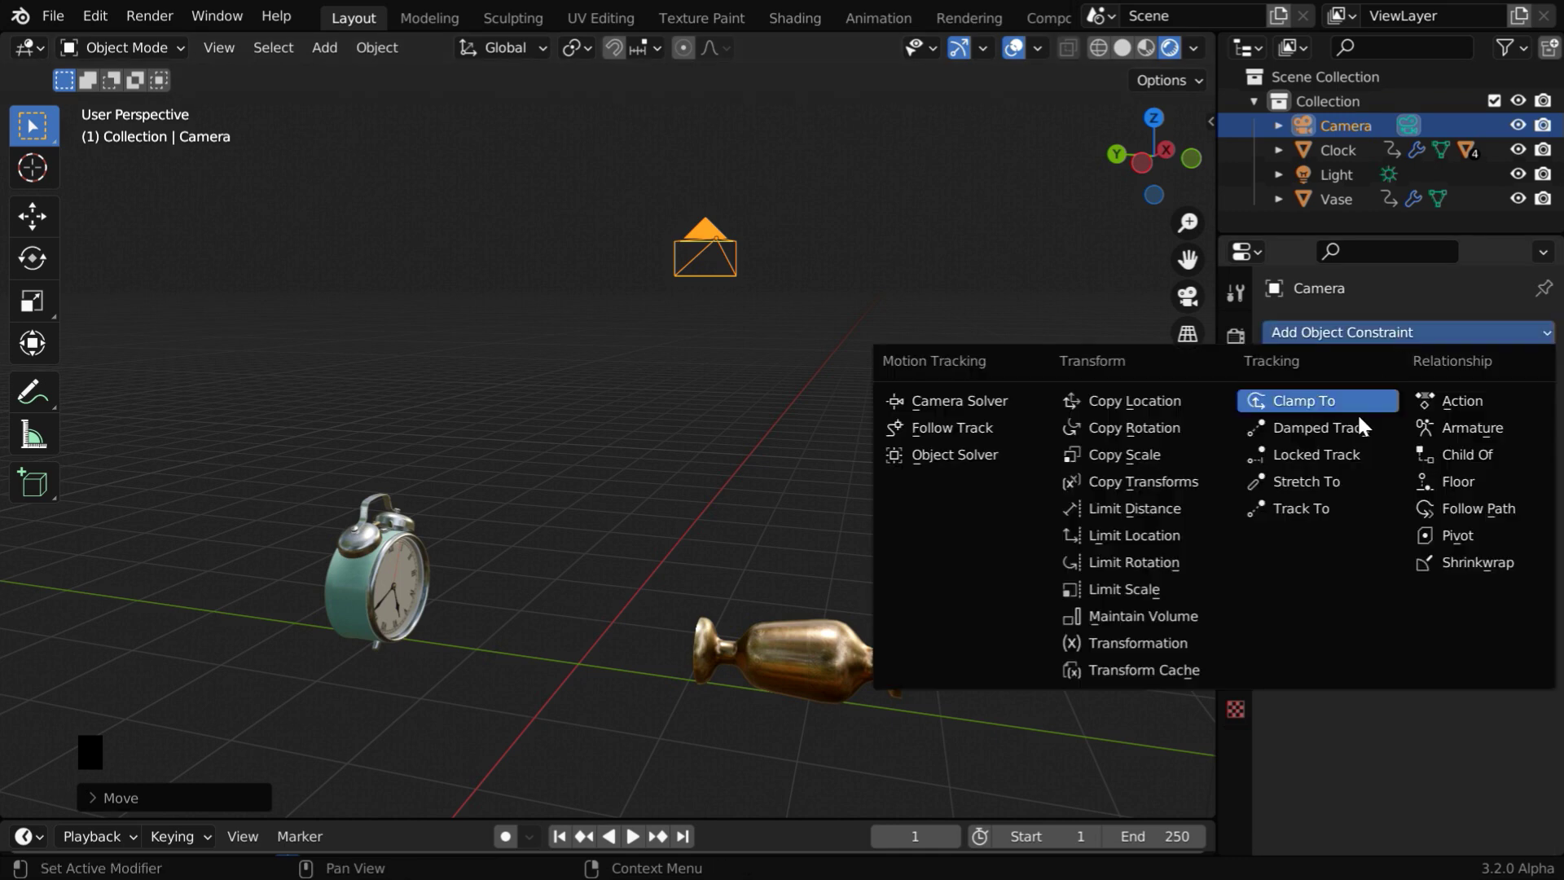
left_click(1327, 508)
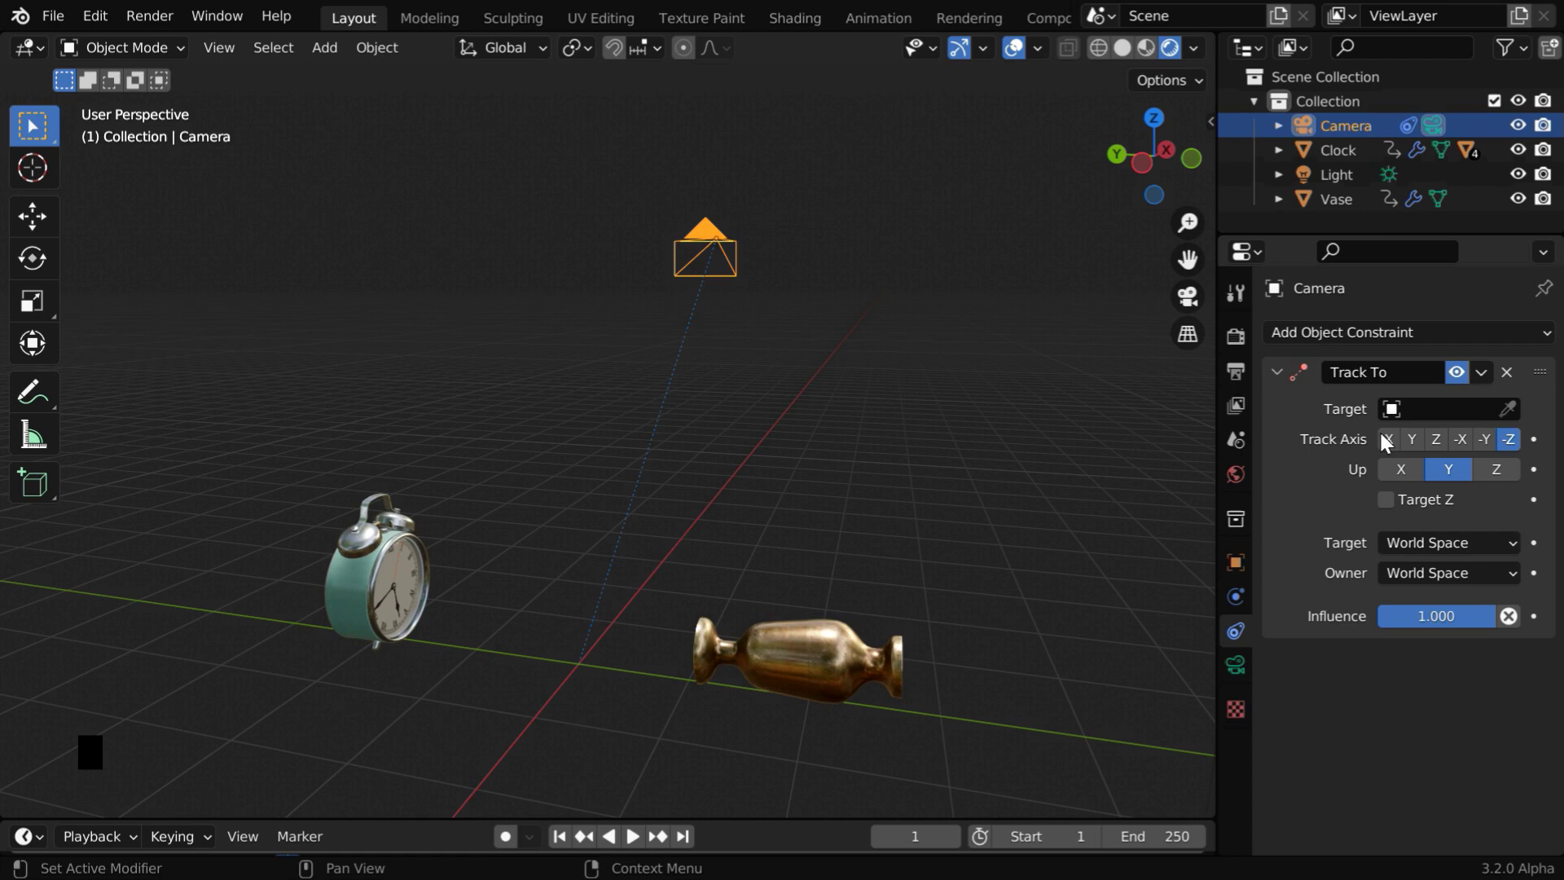
left_click(1394, 409)
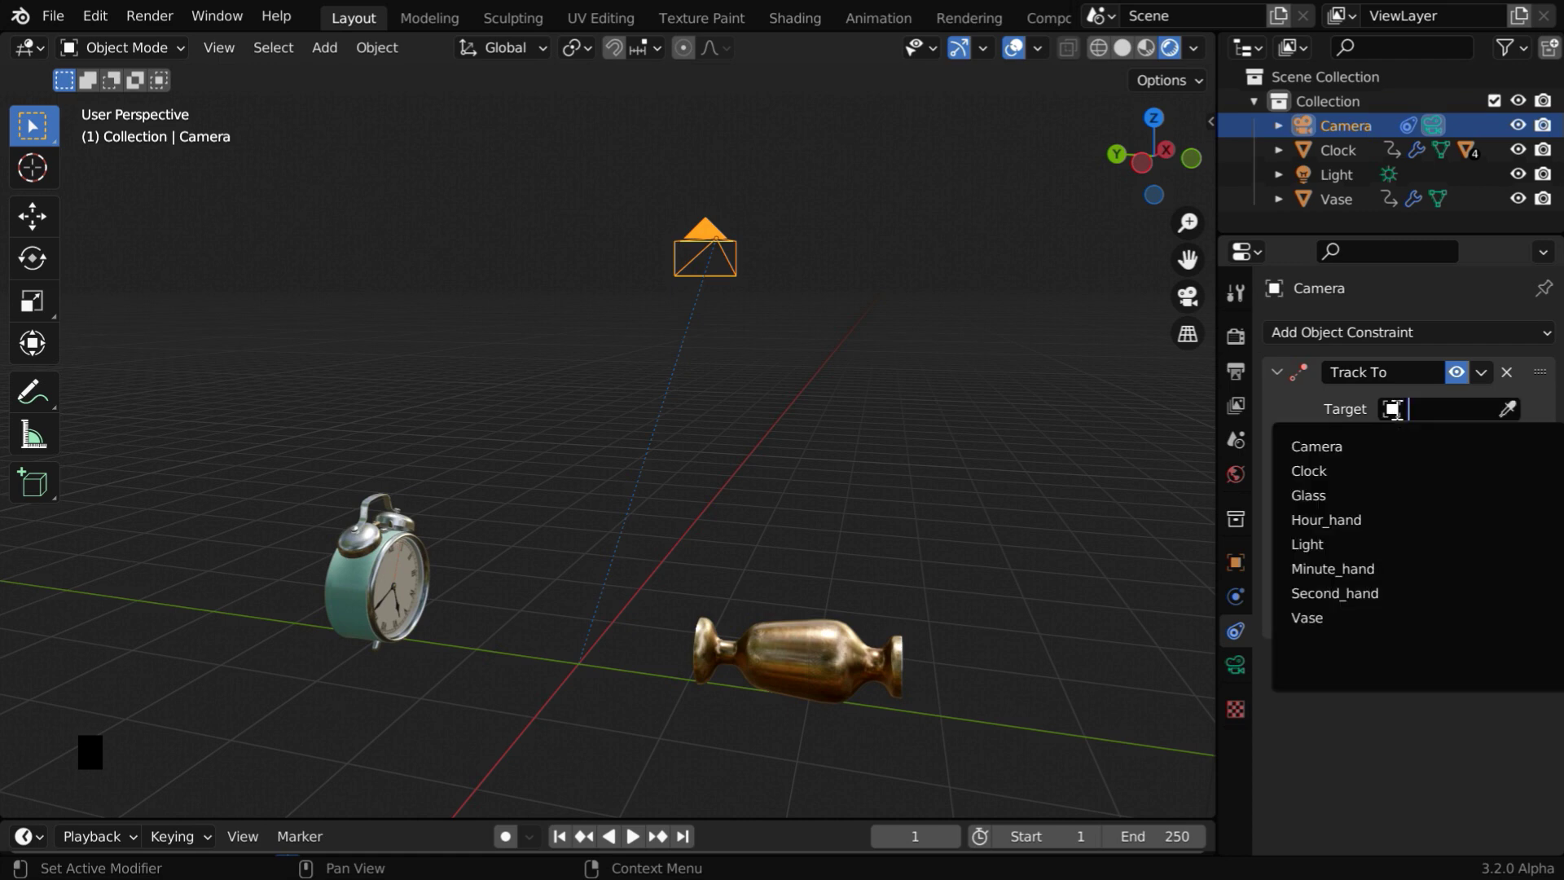
left_click(1336, 472)
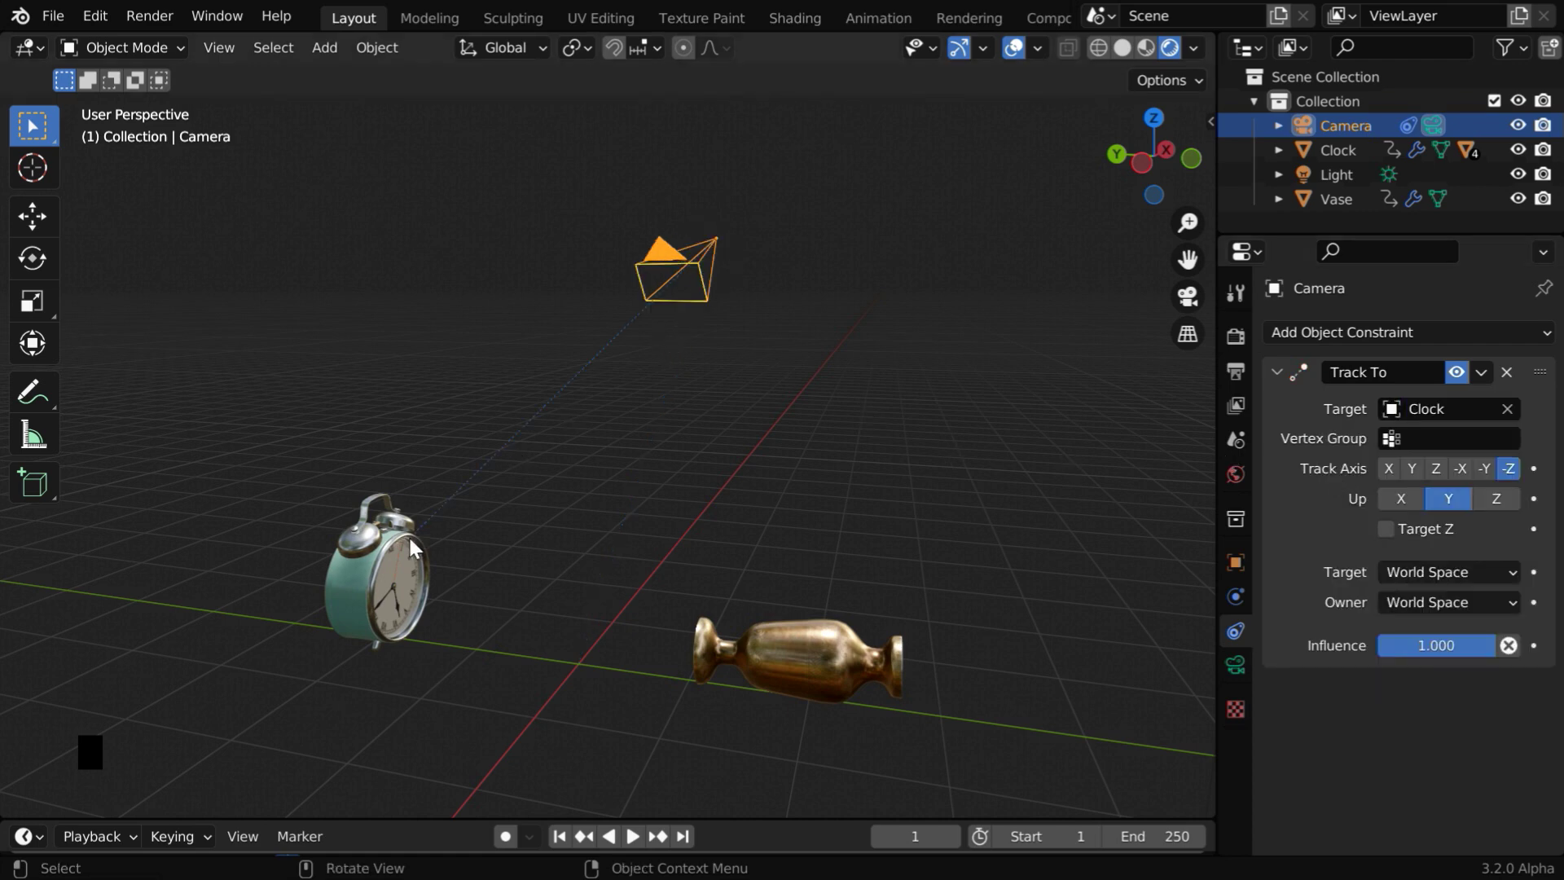
left_click(1186, 307)
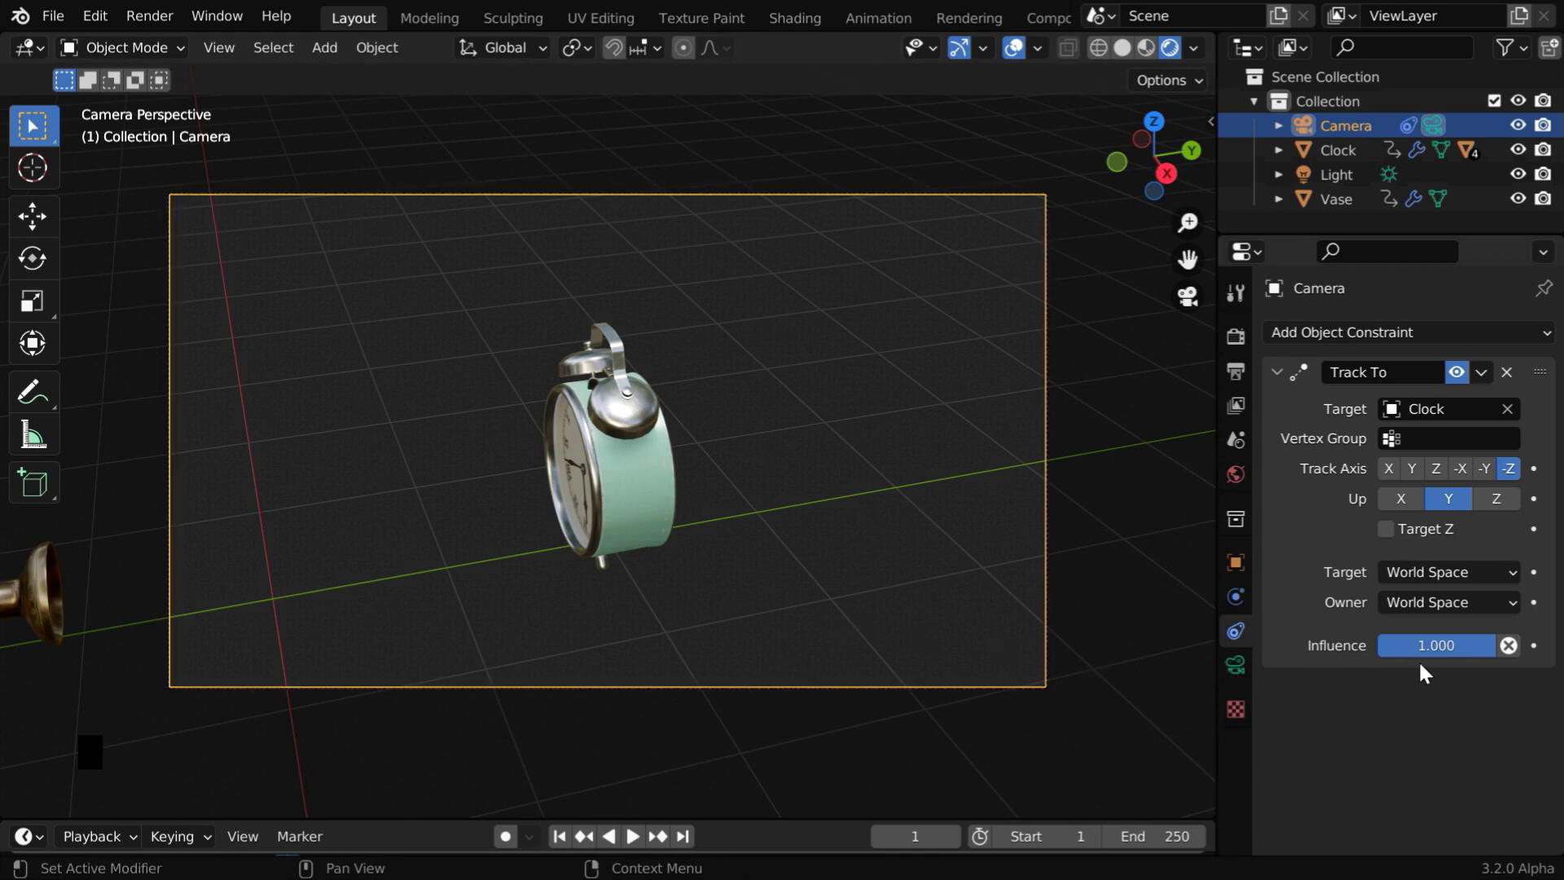
Collapse the first constraint and add Track To.001 targeting the Vase.
left_click(1276, 371)
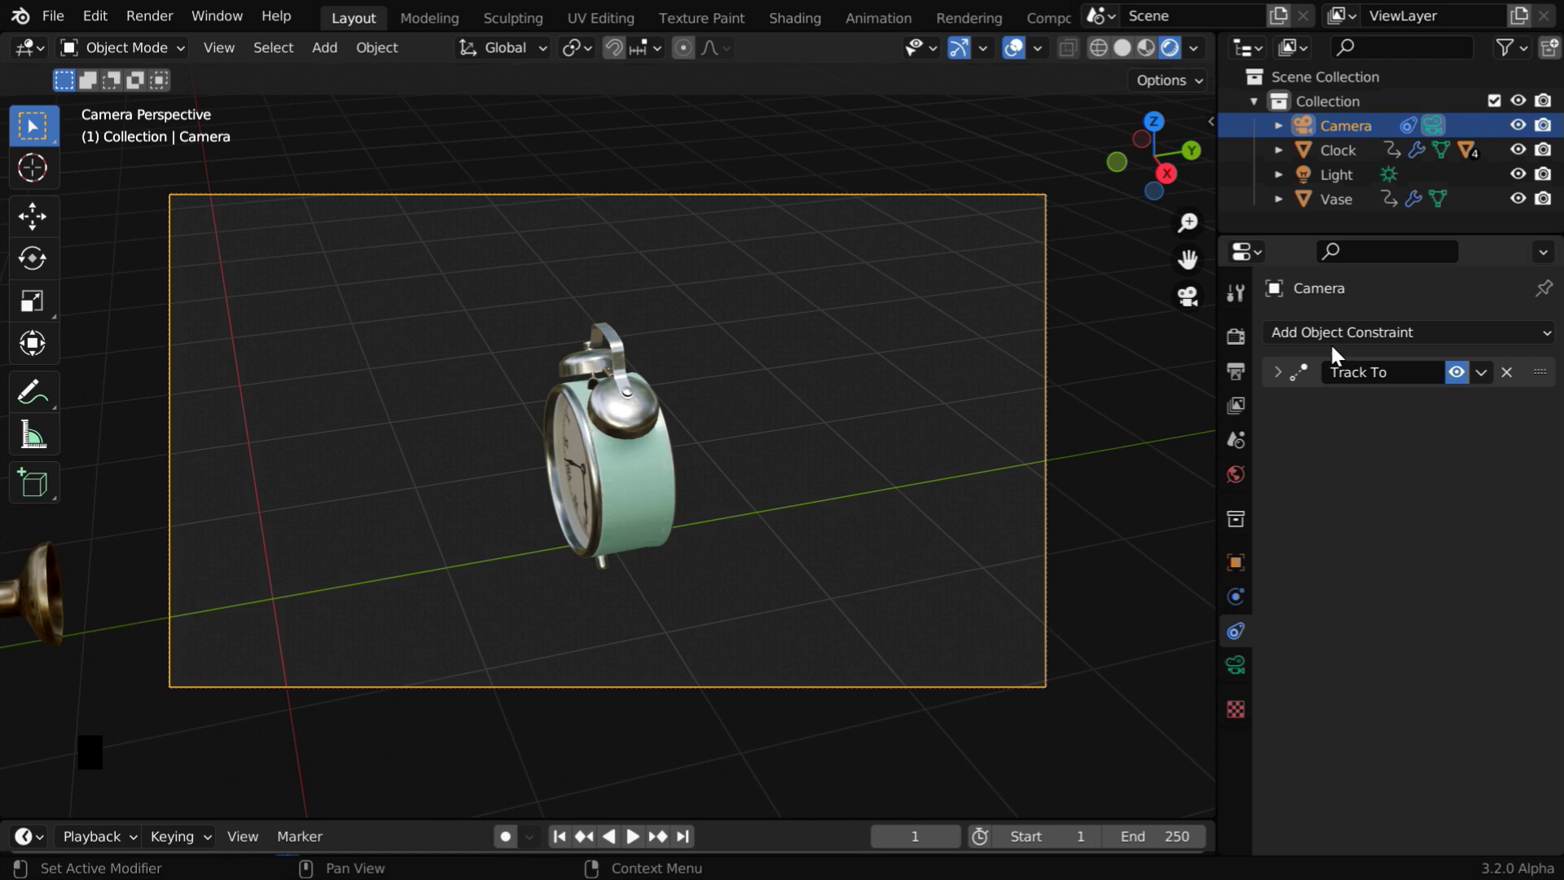
left_click(1362, 331)
left_click(1321, 509)
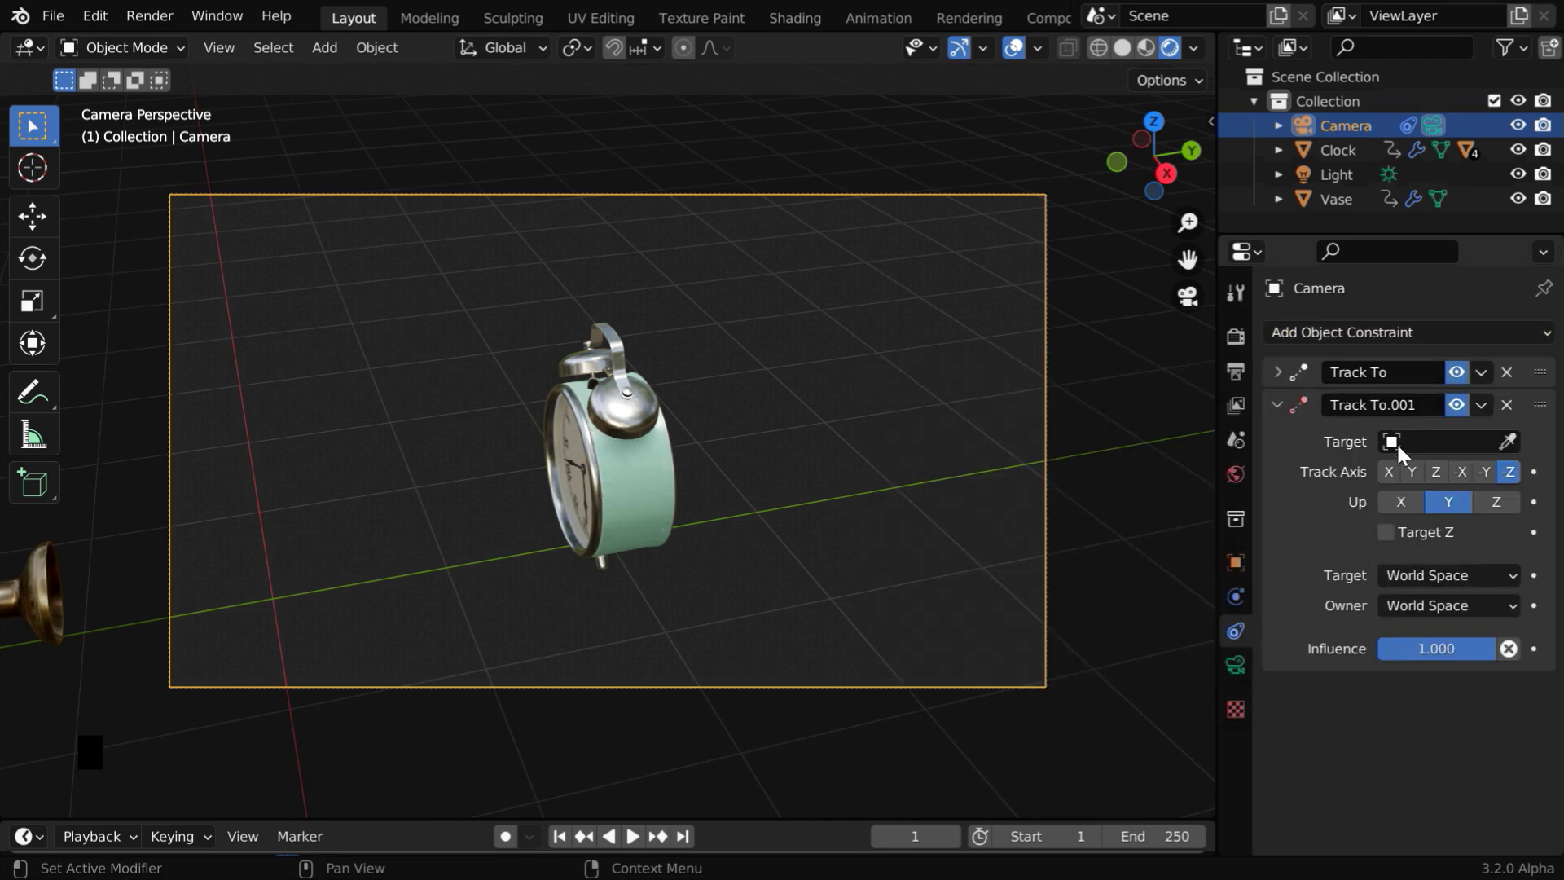
left_click(1396, 441)
left_click(1368, 649)
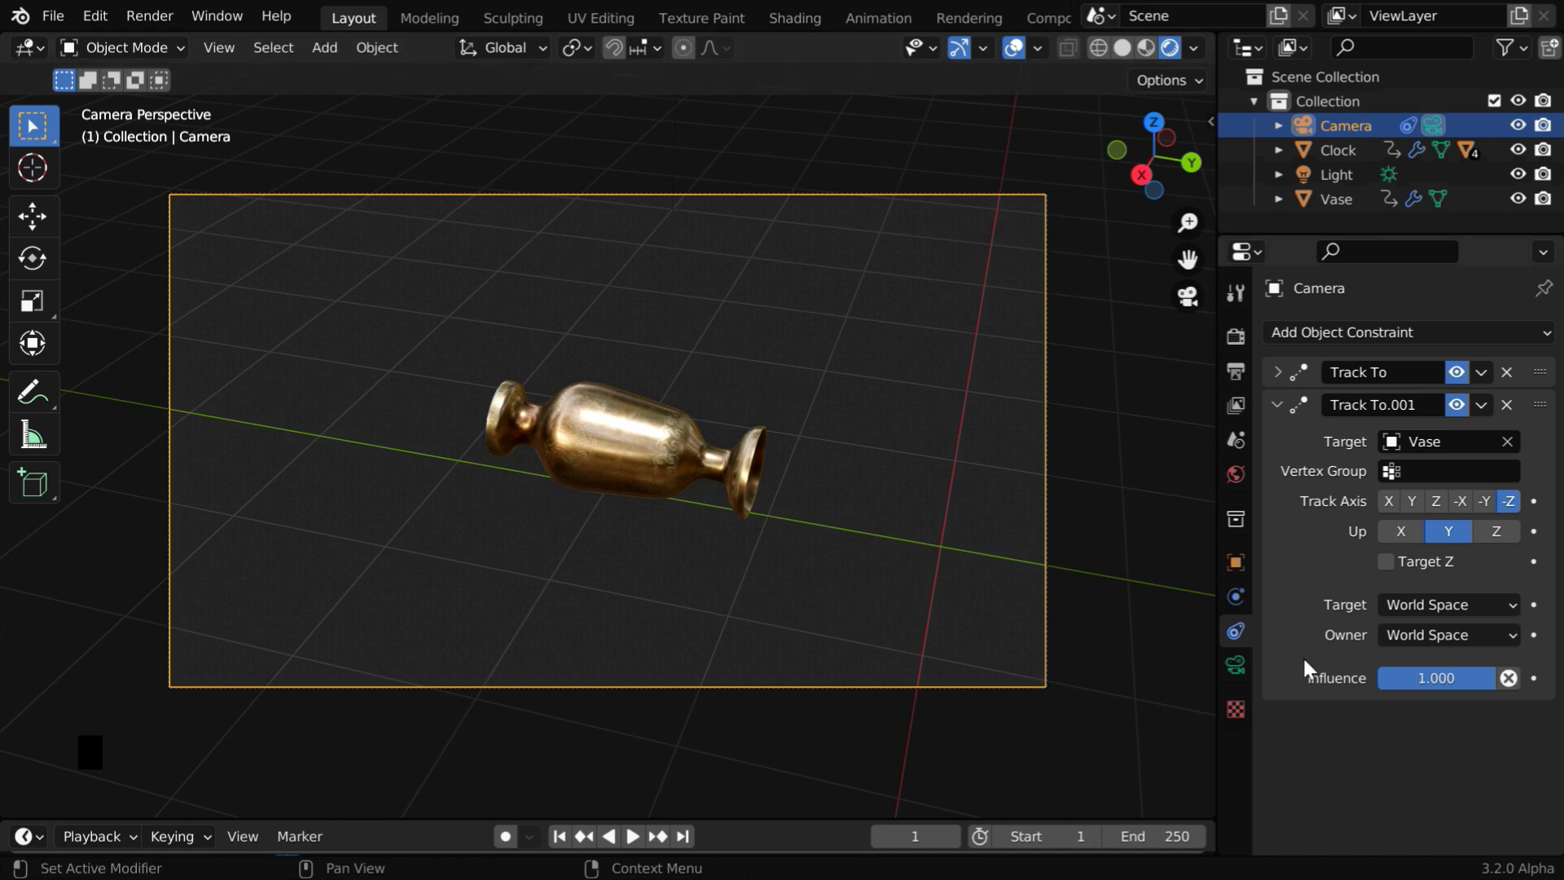
Drag Track To.001's Influence down to 0.000 so the camera aims at the Clock.
left_click(1278, 372)
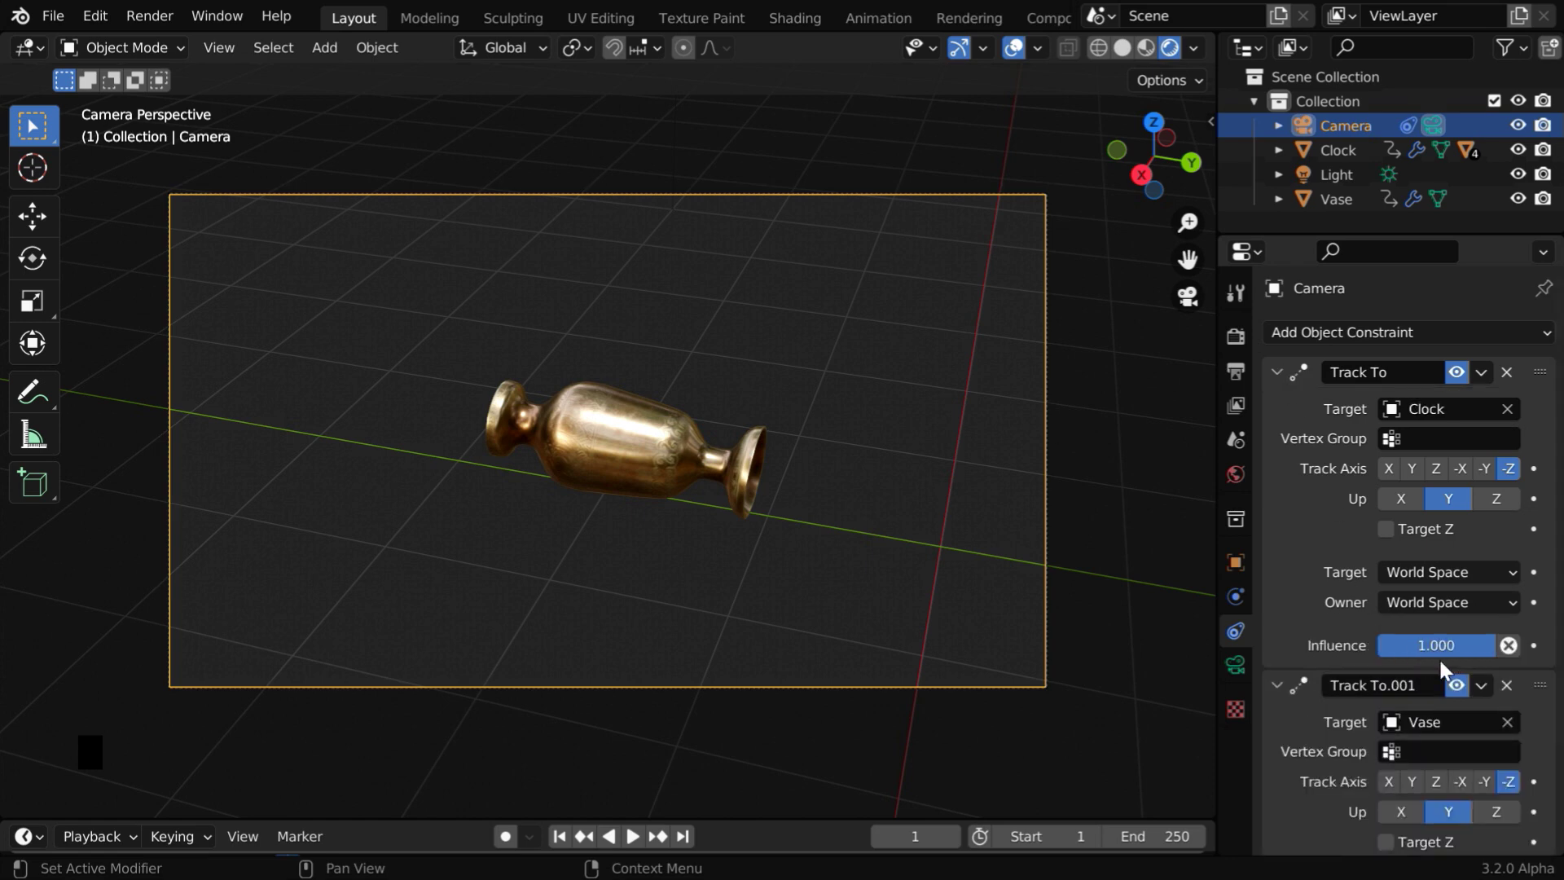
left_click(1278, 372)
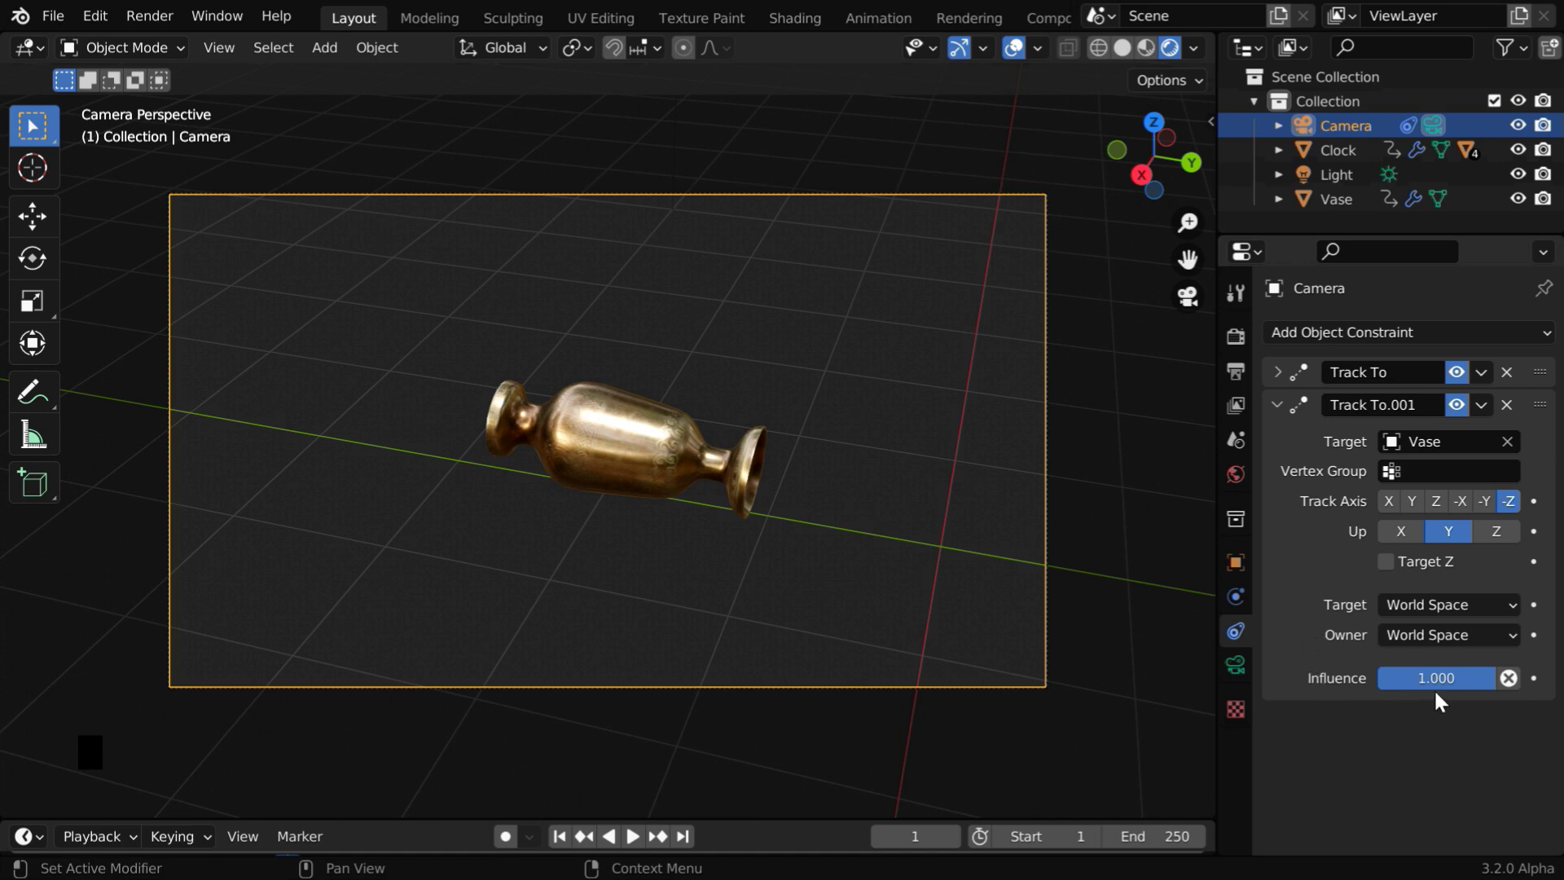
left_click_drag(1466, 677, 1378, 678)
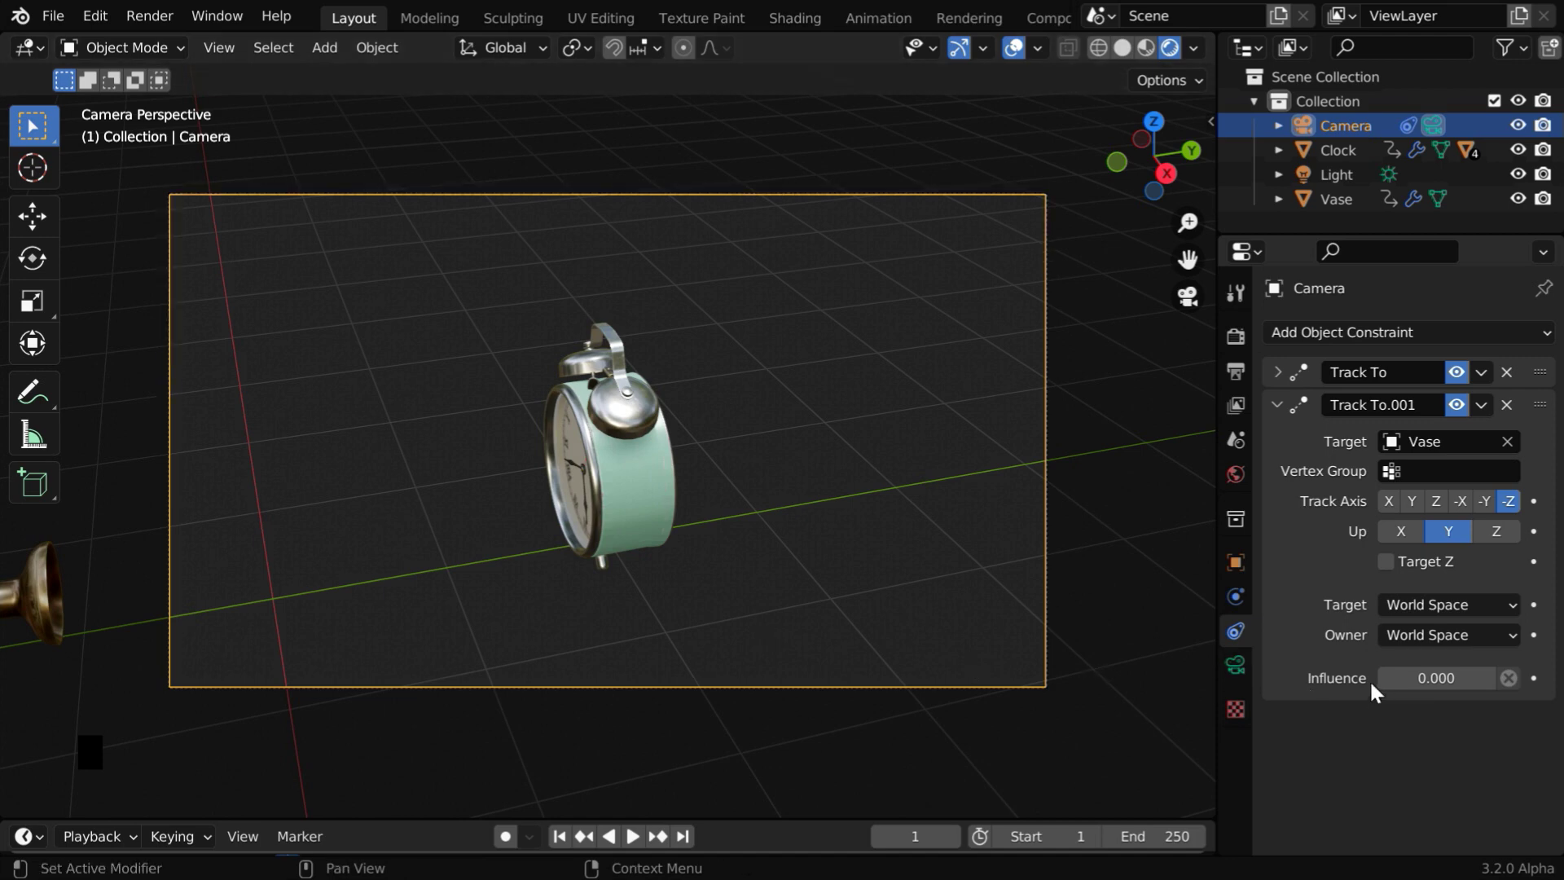
left_click(1277, 371)
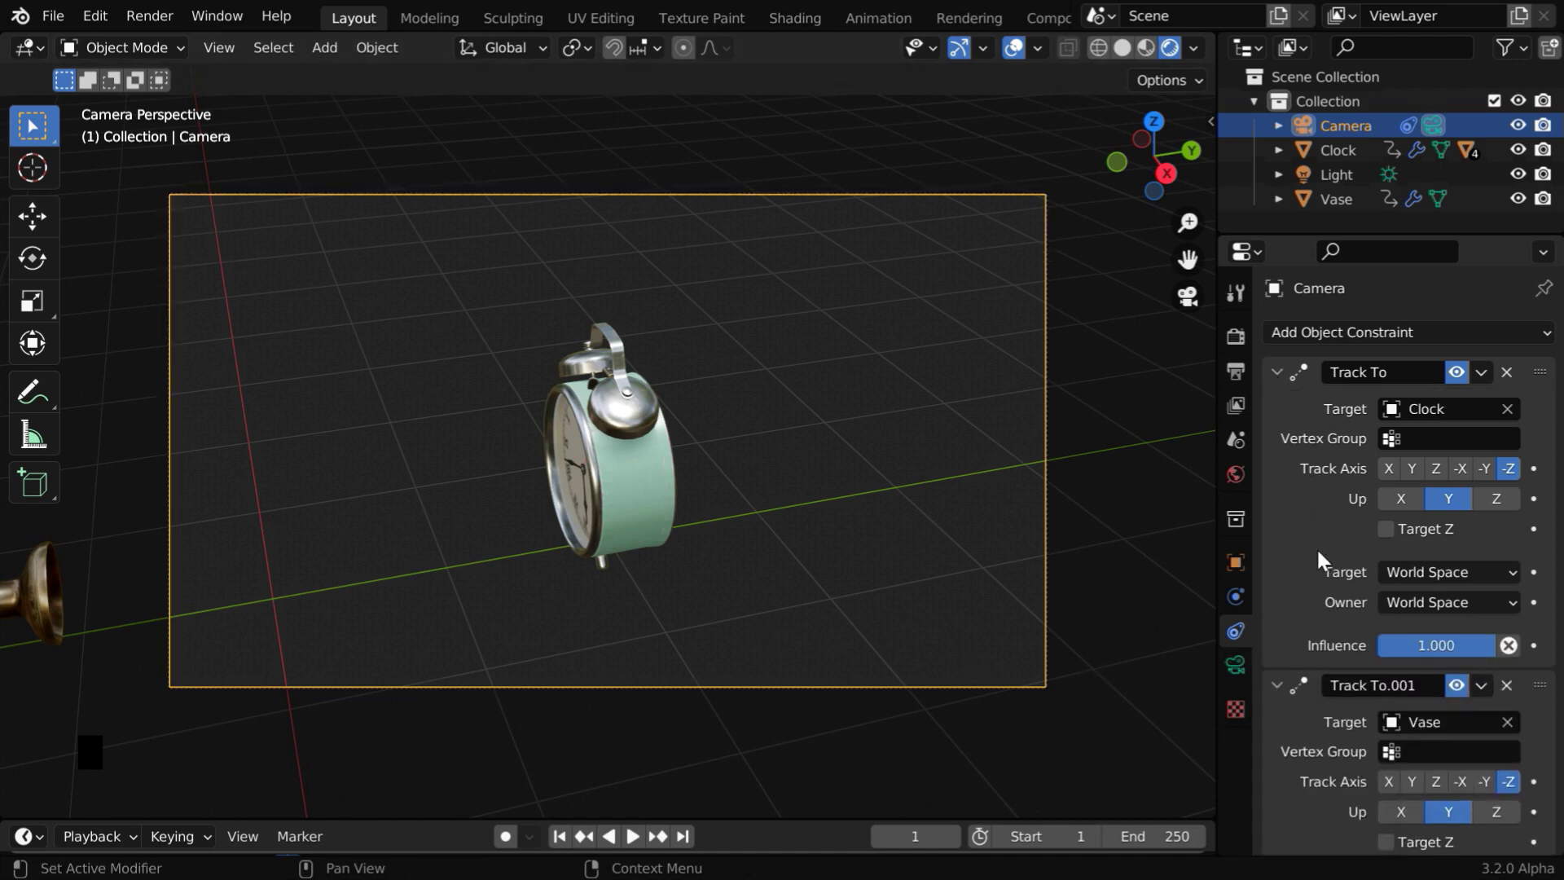
left_click(1279, 373)
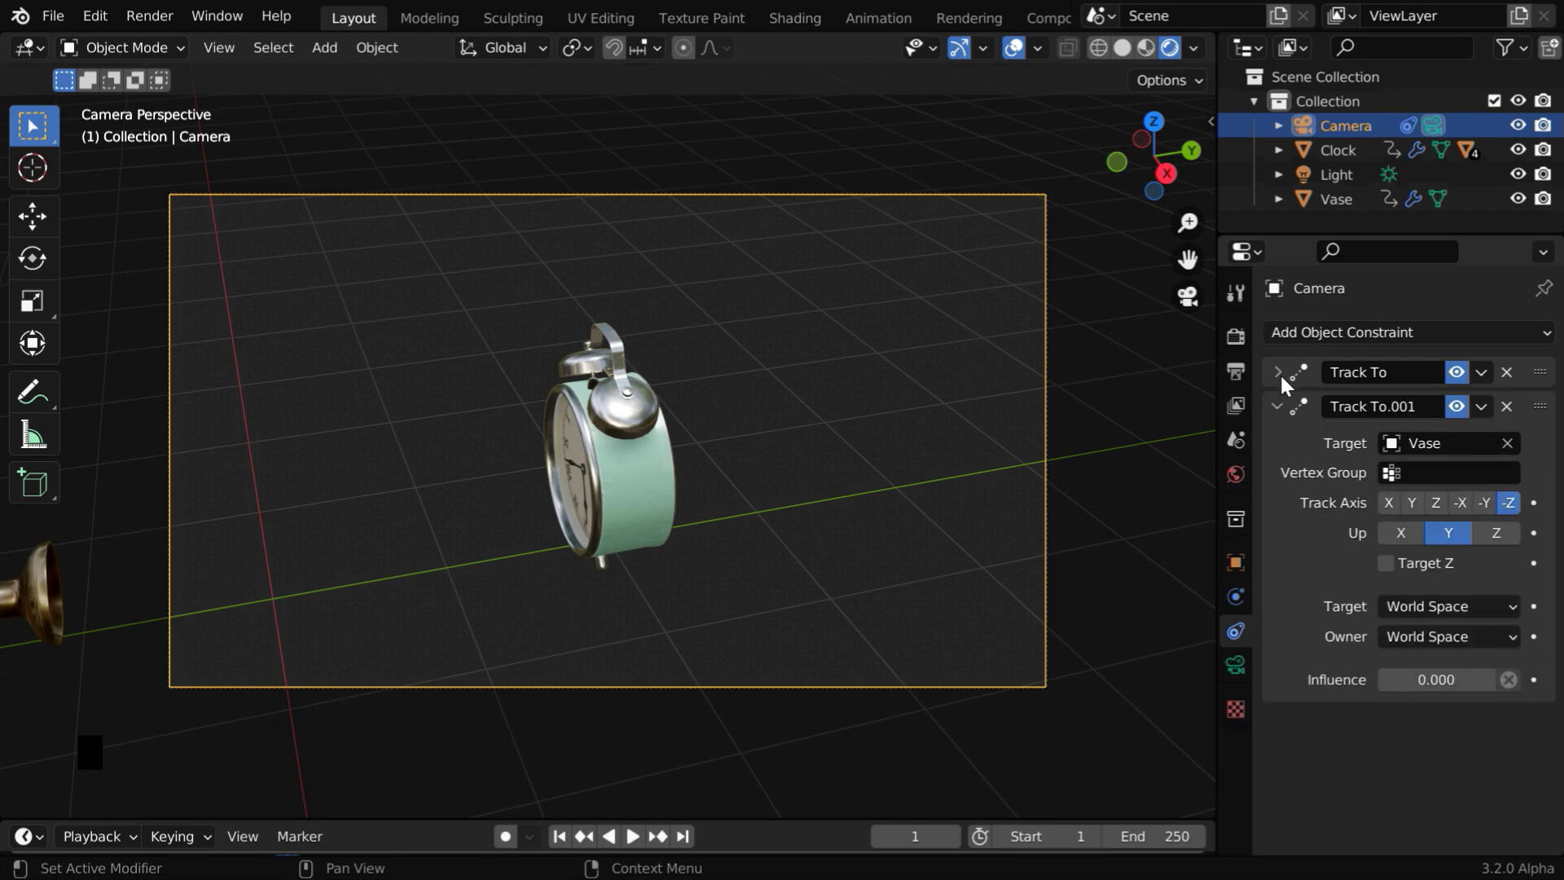
left_click_drag(1407, 681, 1283, 681)
Keyframe Track To.001 influence at 1.000 on frame 30 and 0.000 on frame 60.
left_click(914, 836)
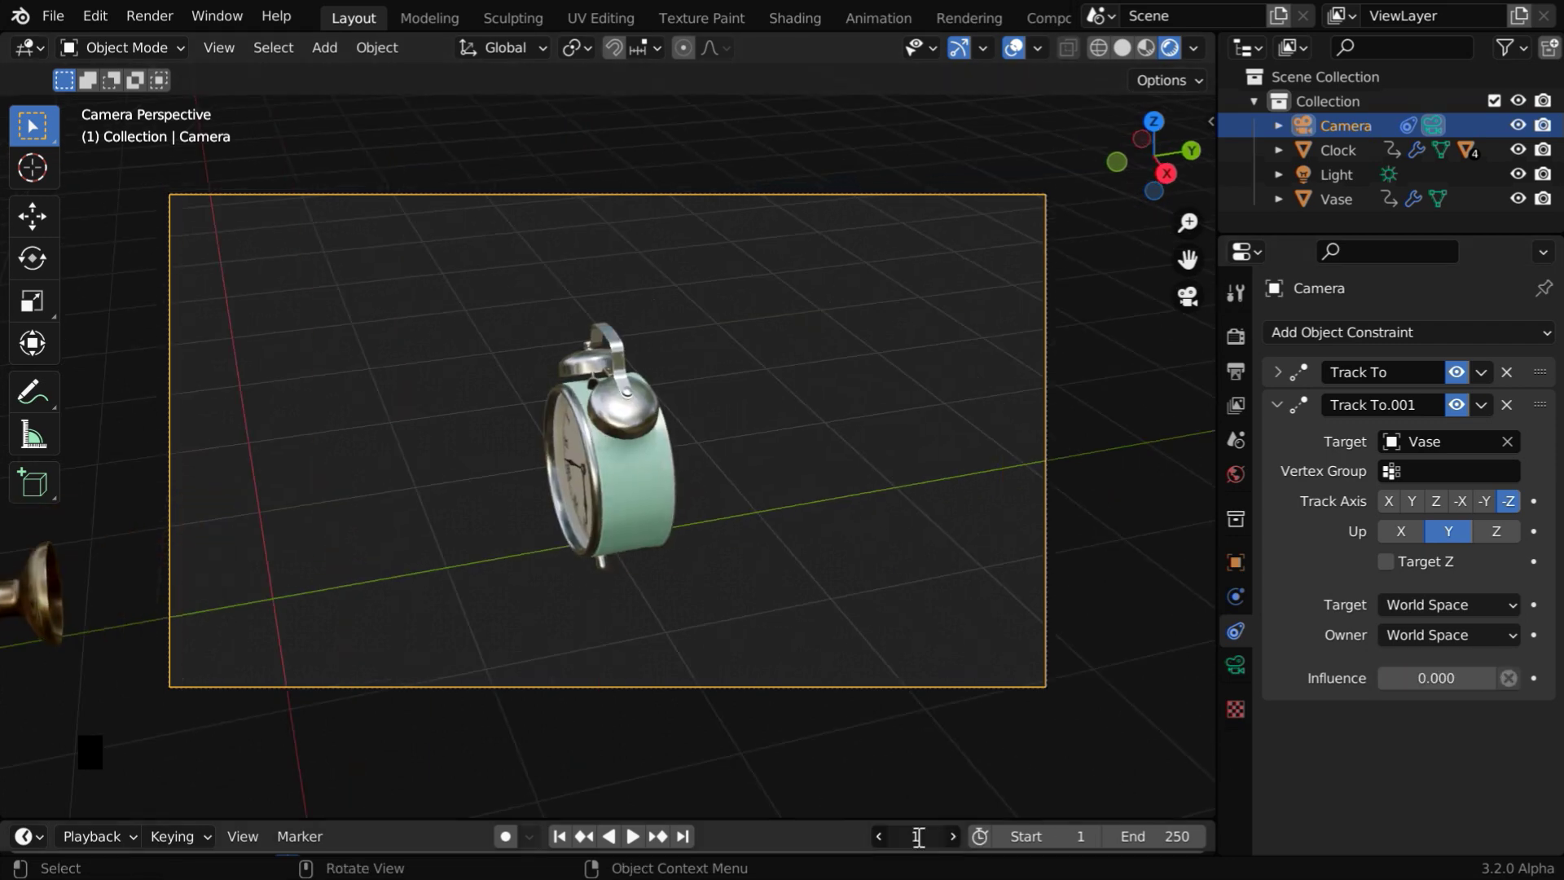
type("30")
key("Return")
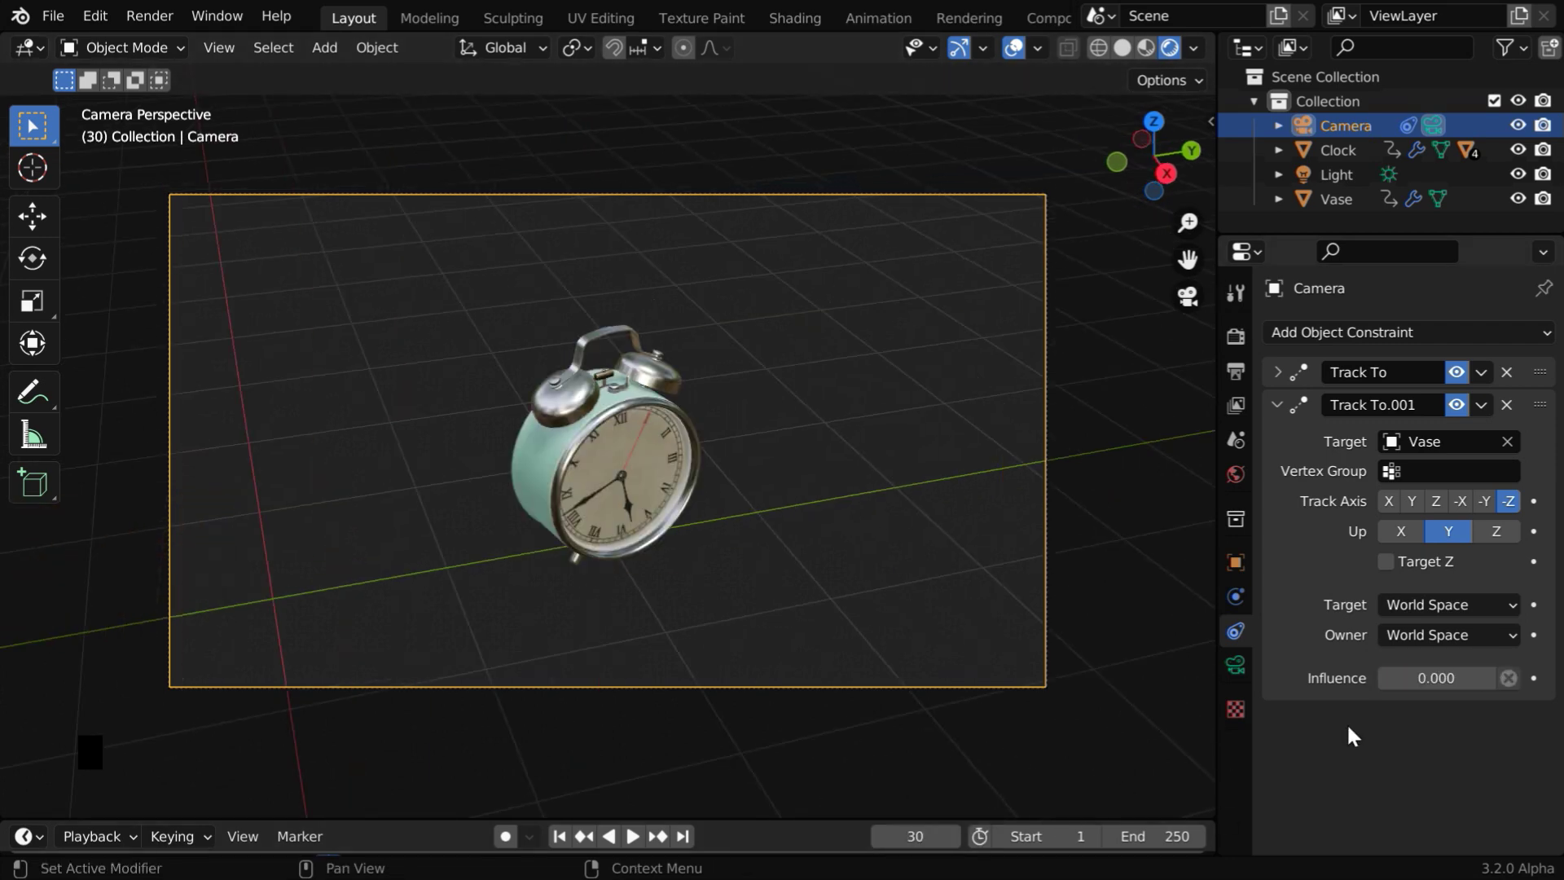
left_click_drag(1387, 680, 1508, 679)
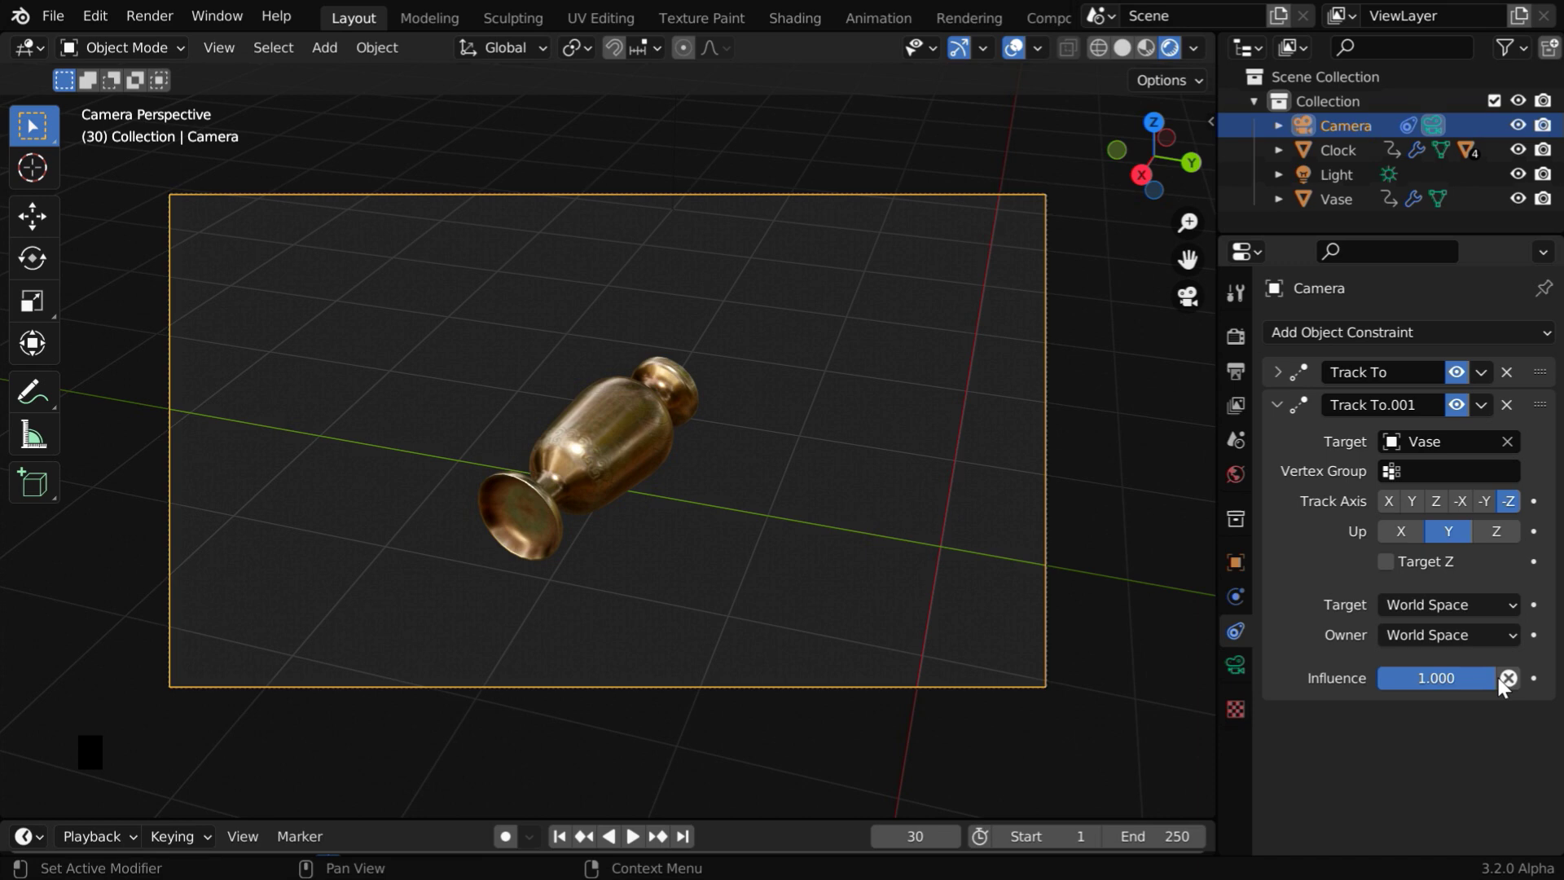
left_click(1532, 679)
left_click(920, 836)
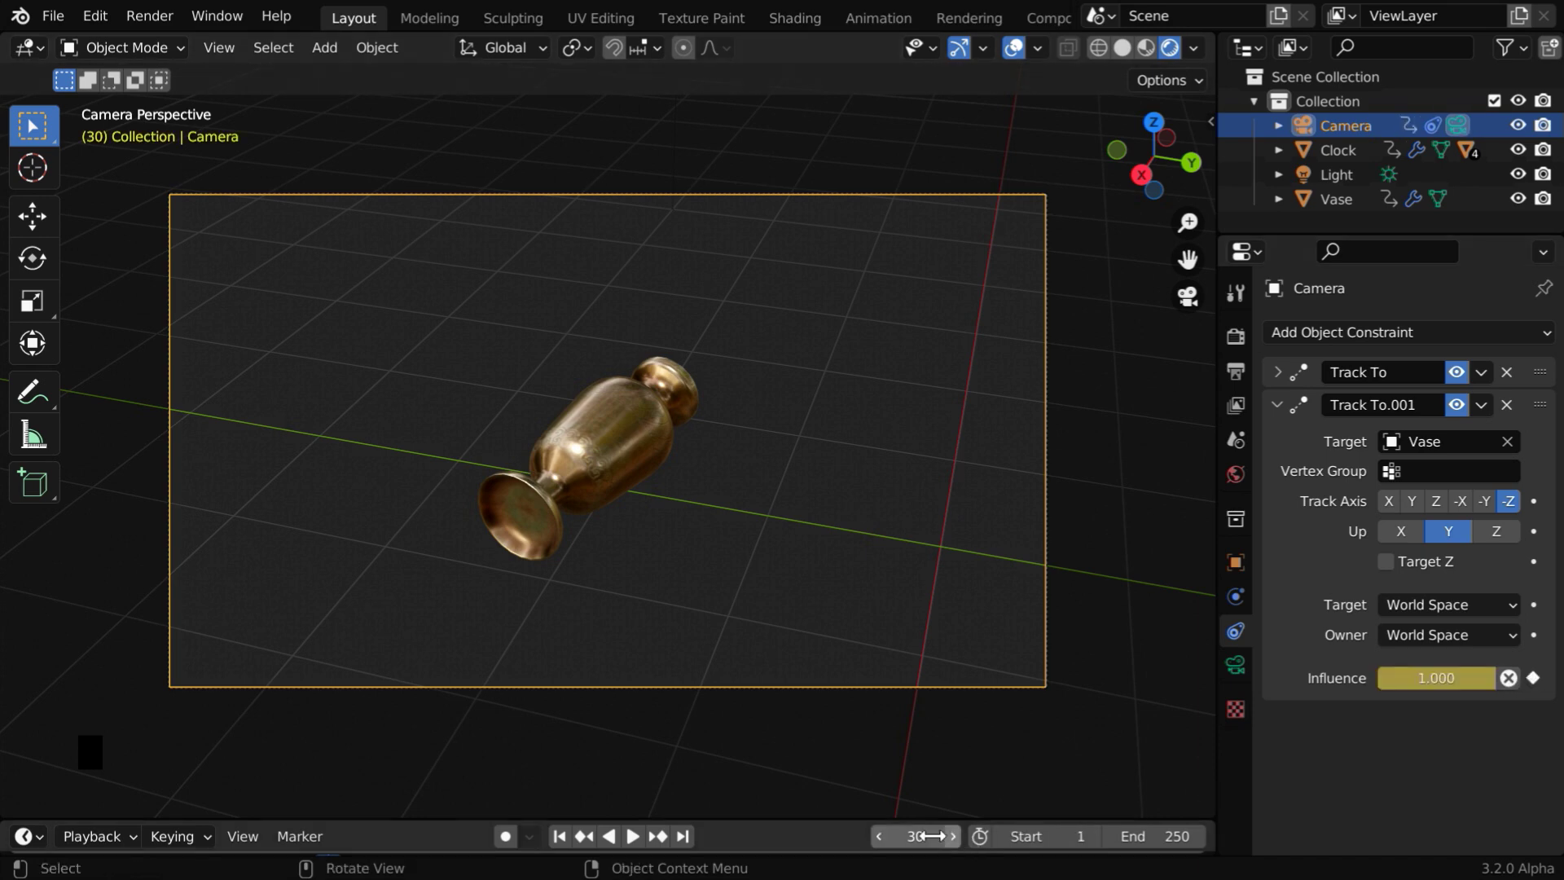
type("60")
key("Return")
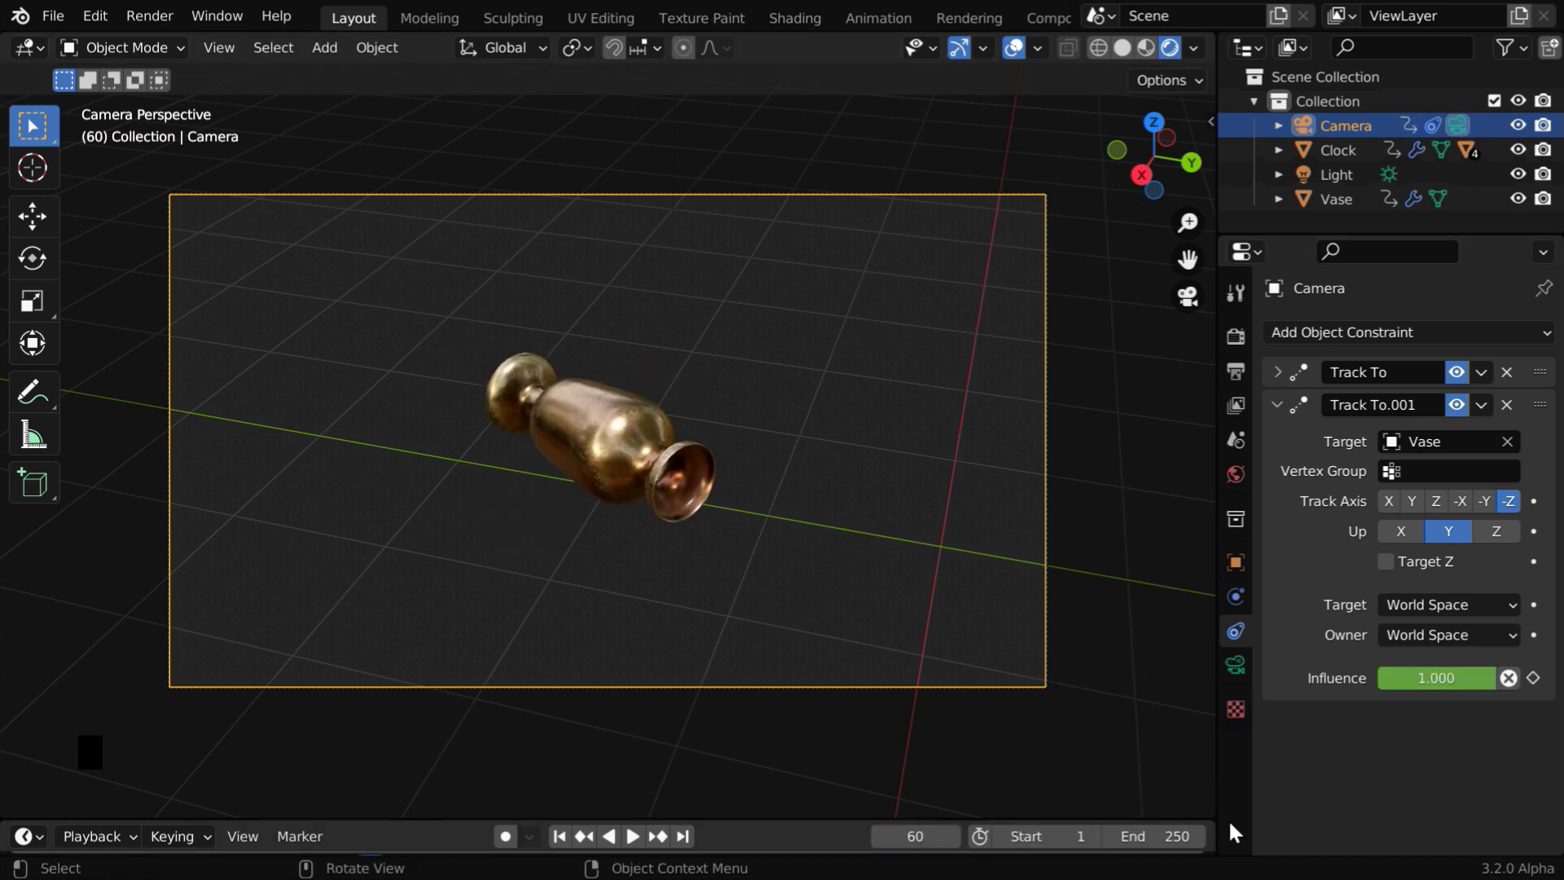
left_click_drag(1462, 683, 1385, 679)
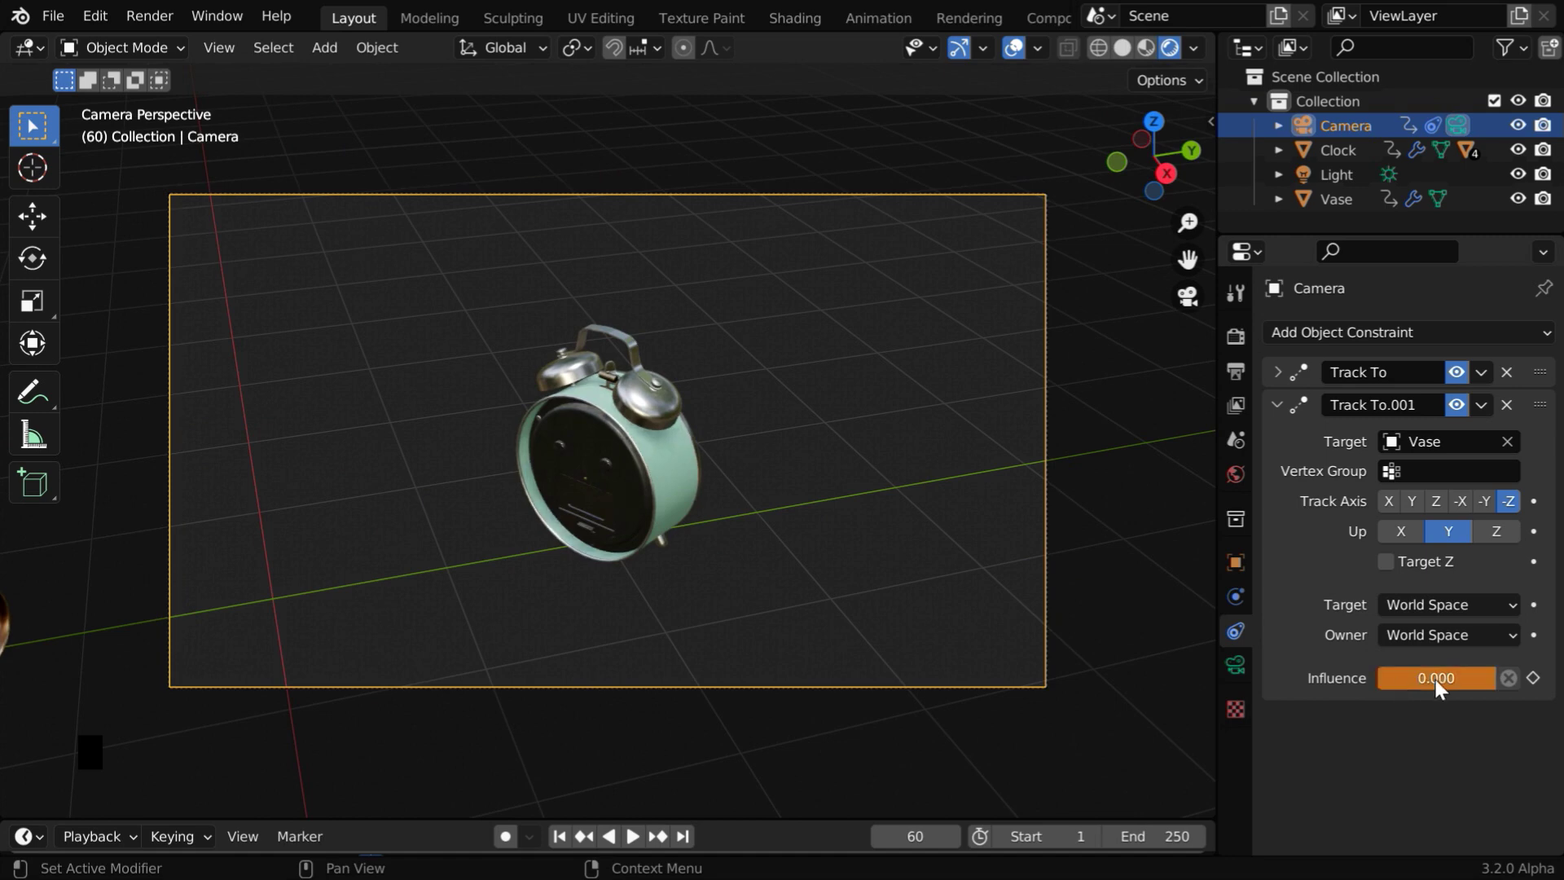
left_click(1533, 677)
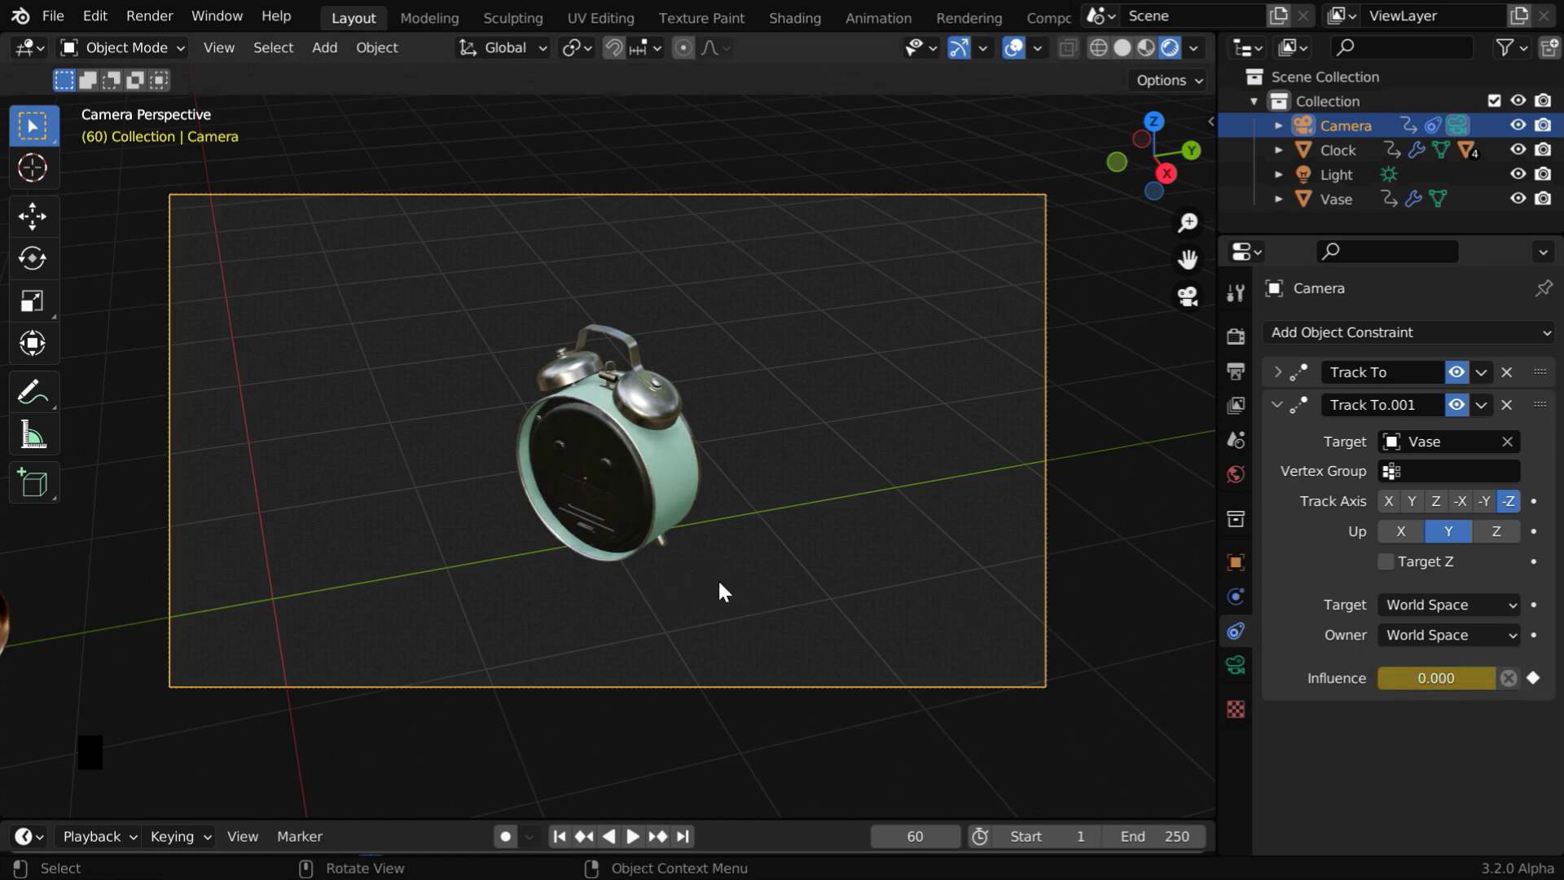
Keyframe the influence at 0.000 on frame 90 and 1.000 on frame 120.
left_click(910, 835)
type("90")
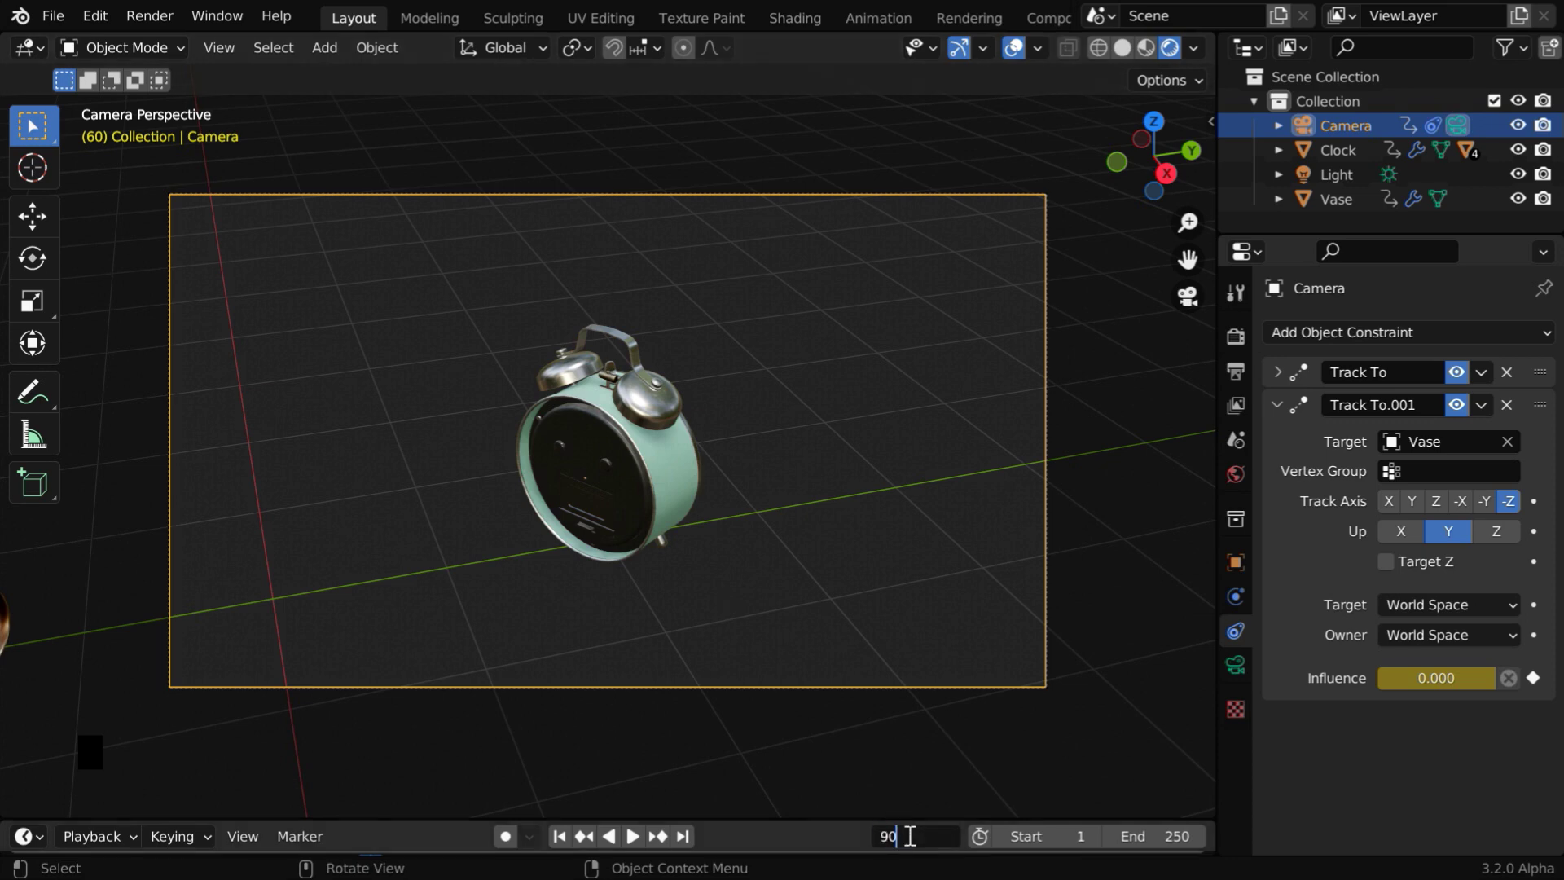
key("Return")
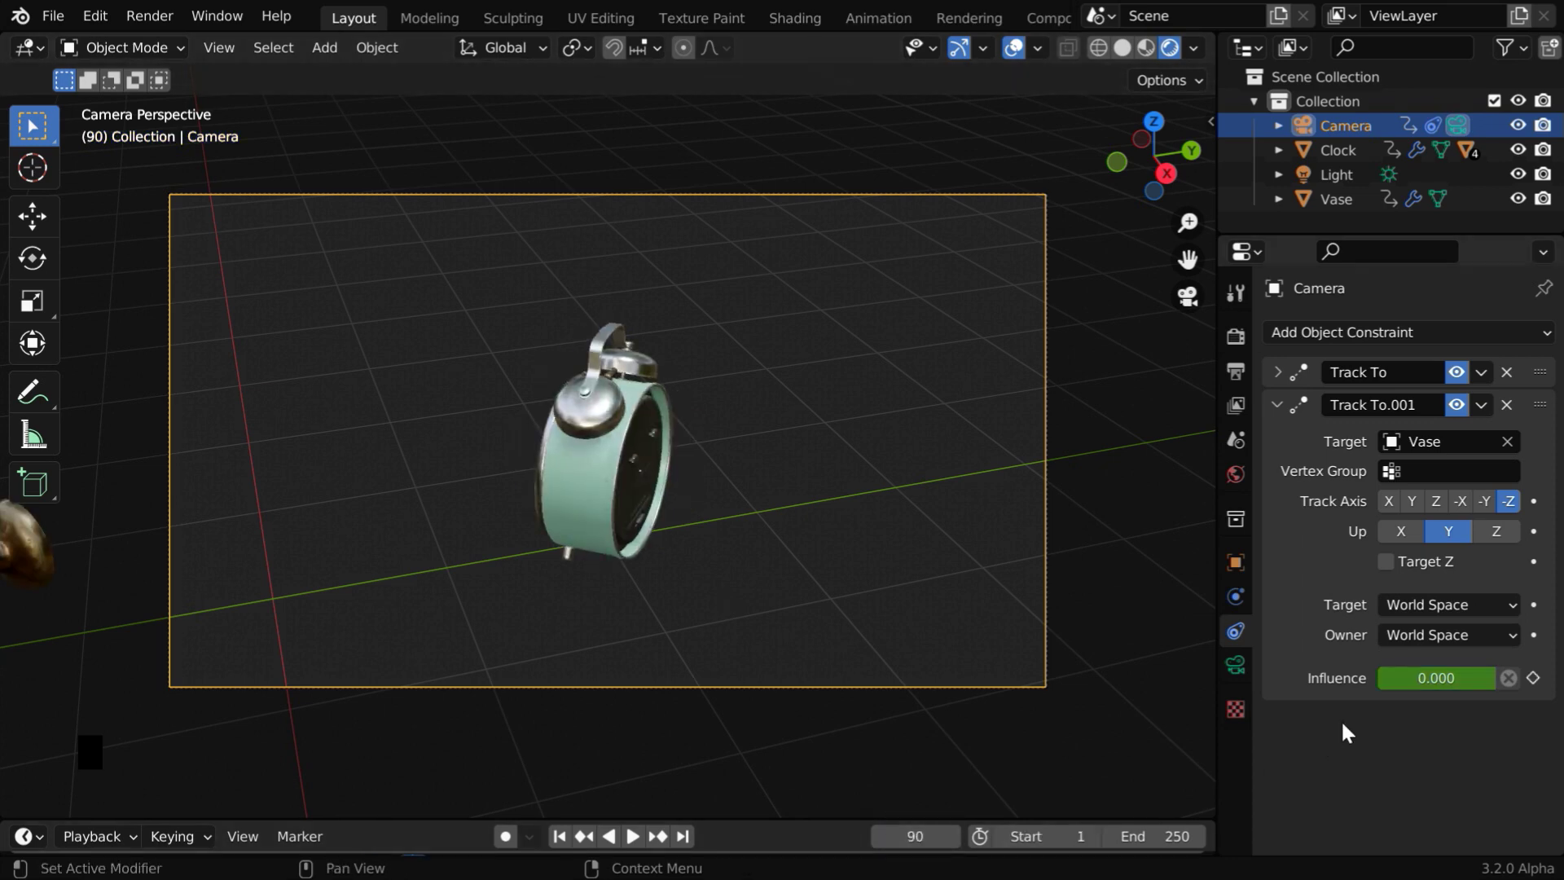
left_click(1533, 678)
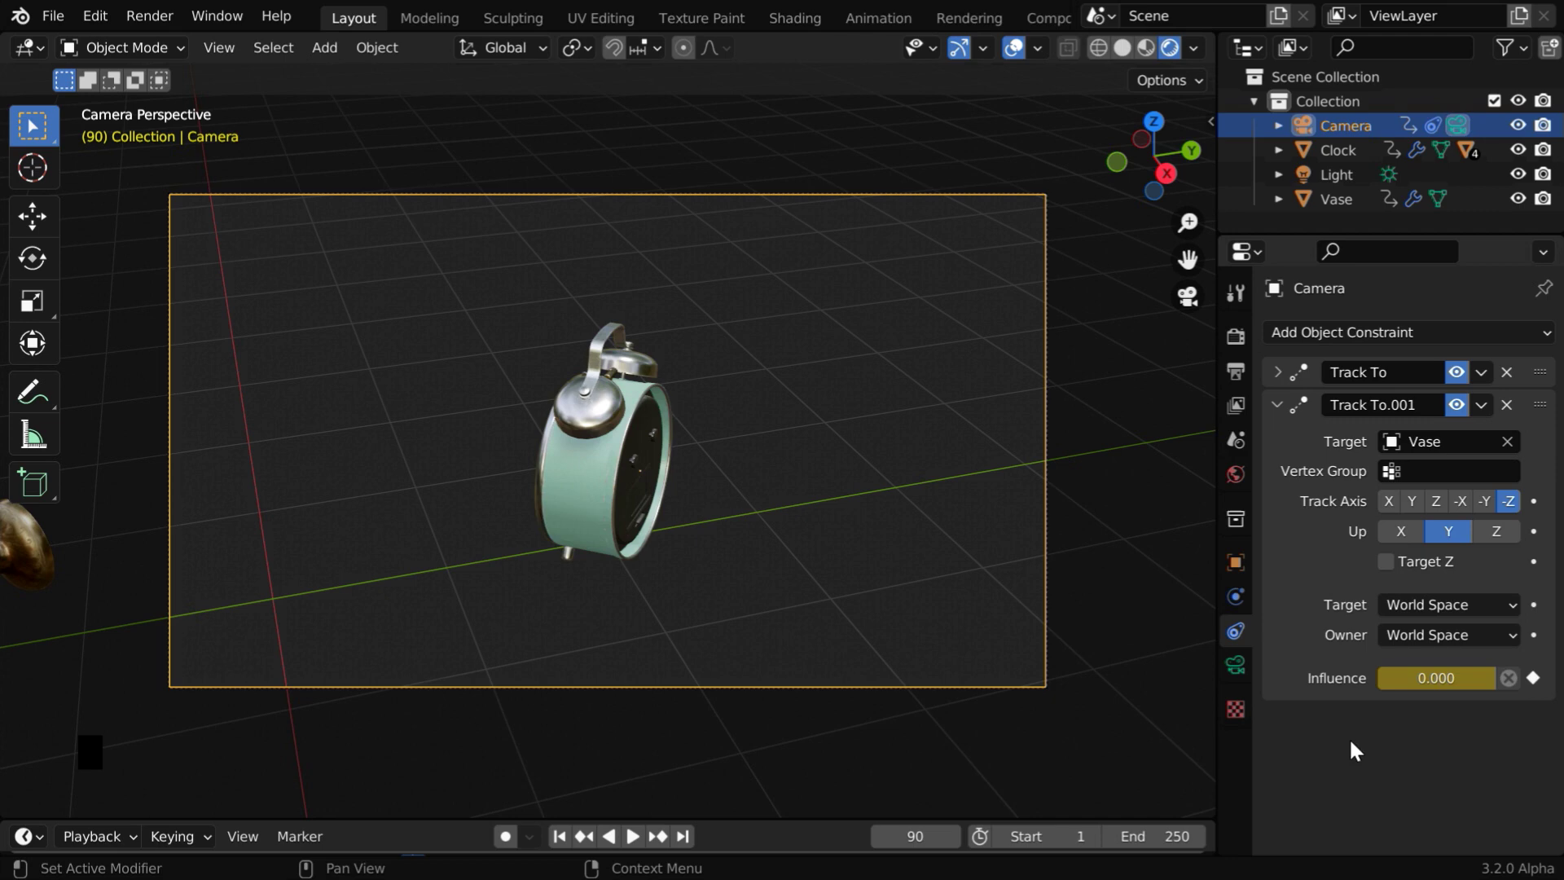
left_click(937, 837)
type("120")
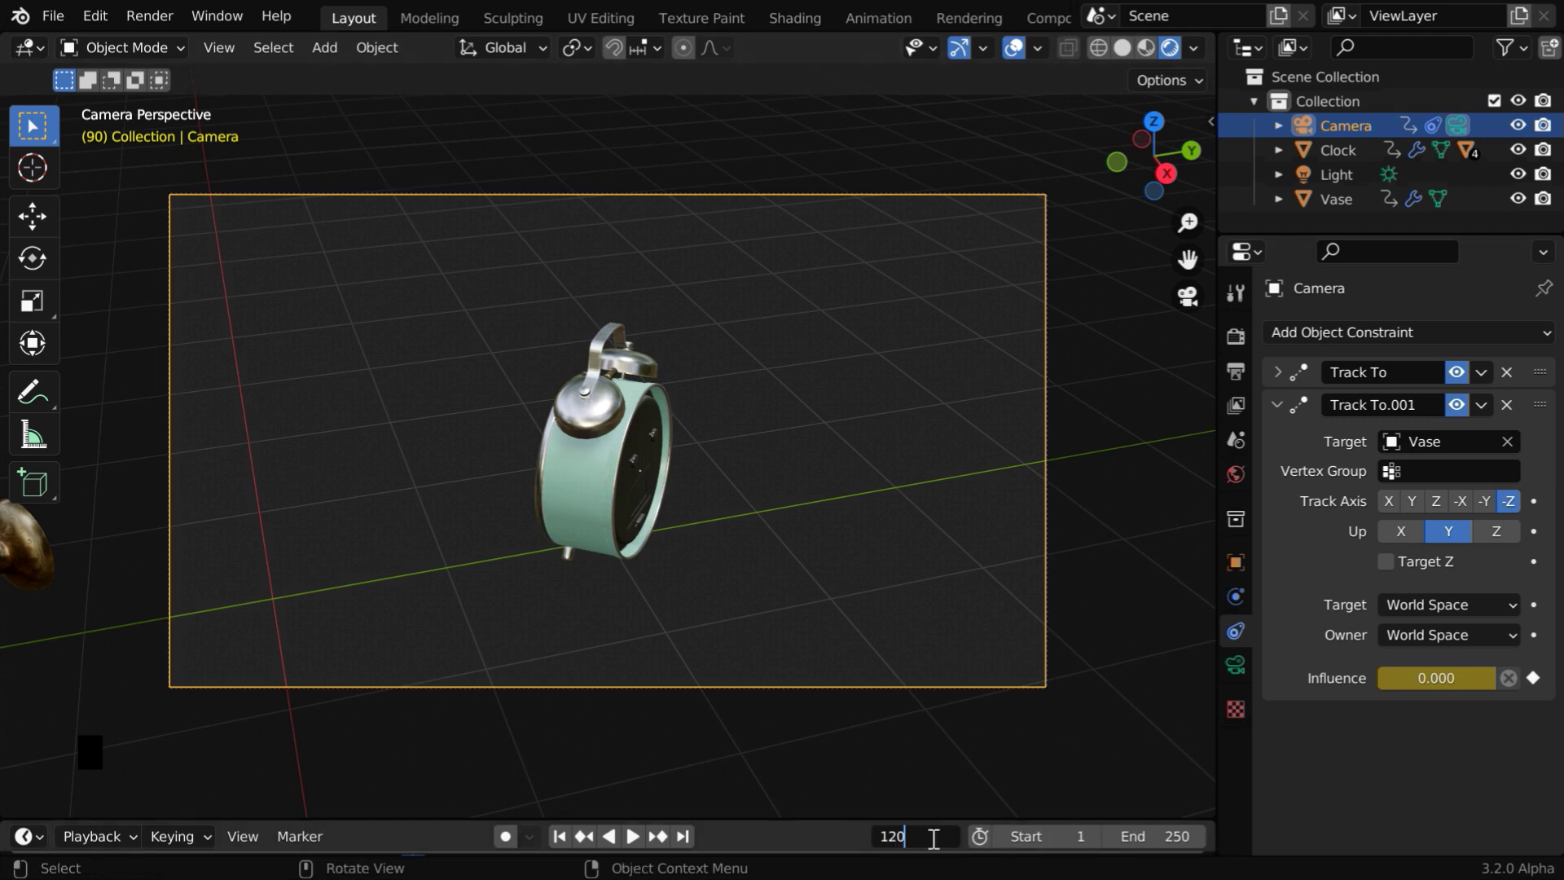
key("Return")
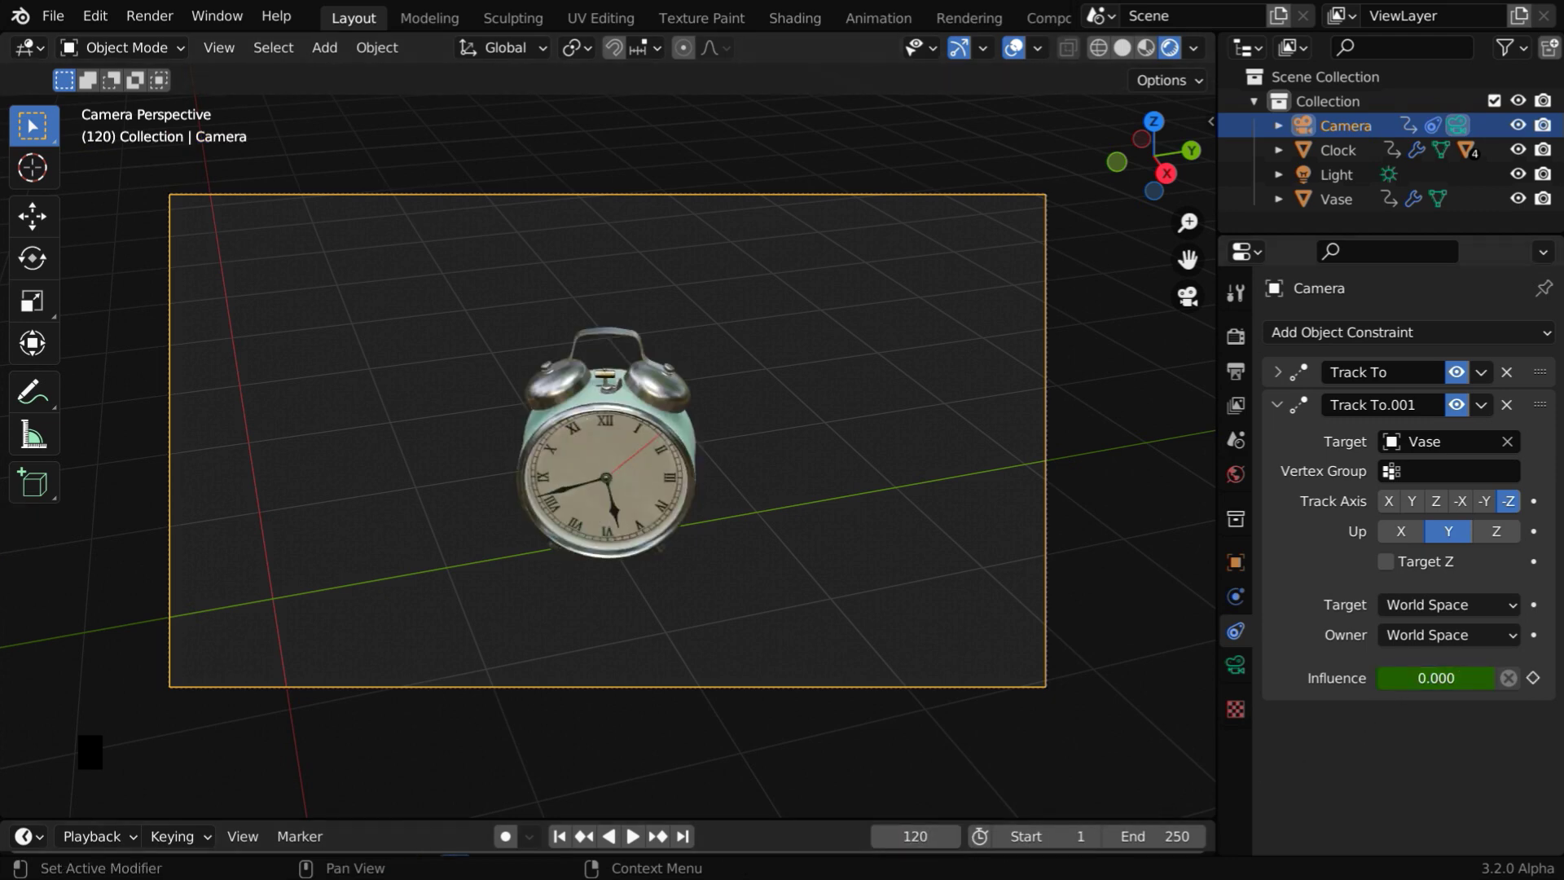
left_click_drag(1393, 678, 1491, 678)
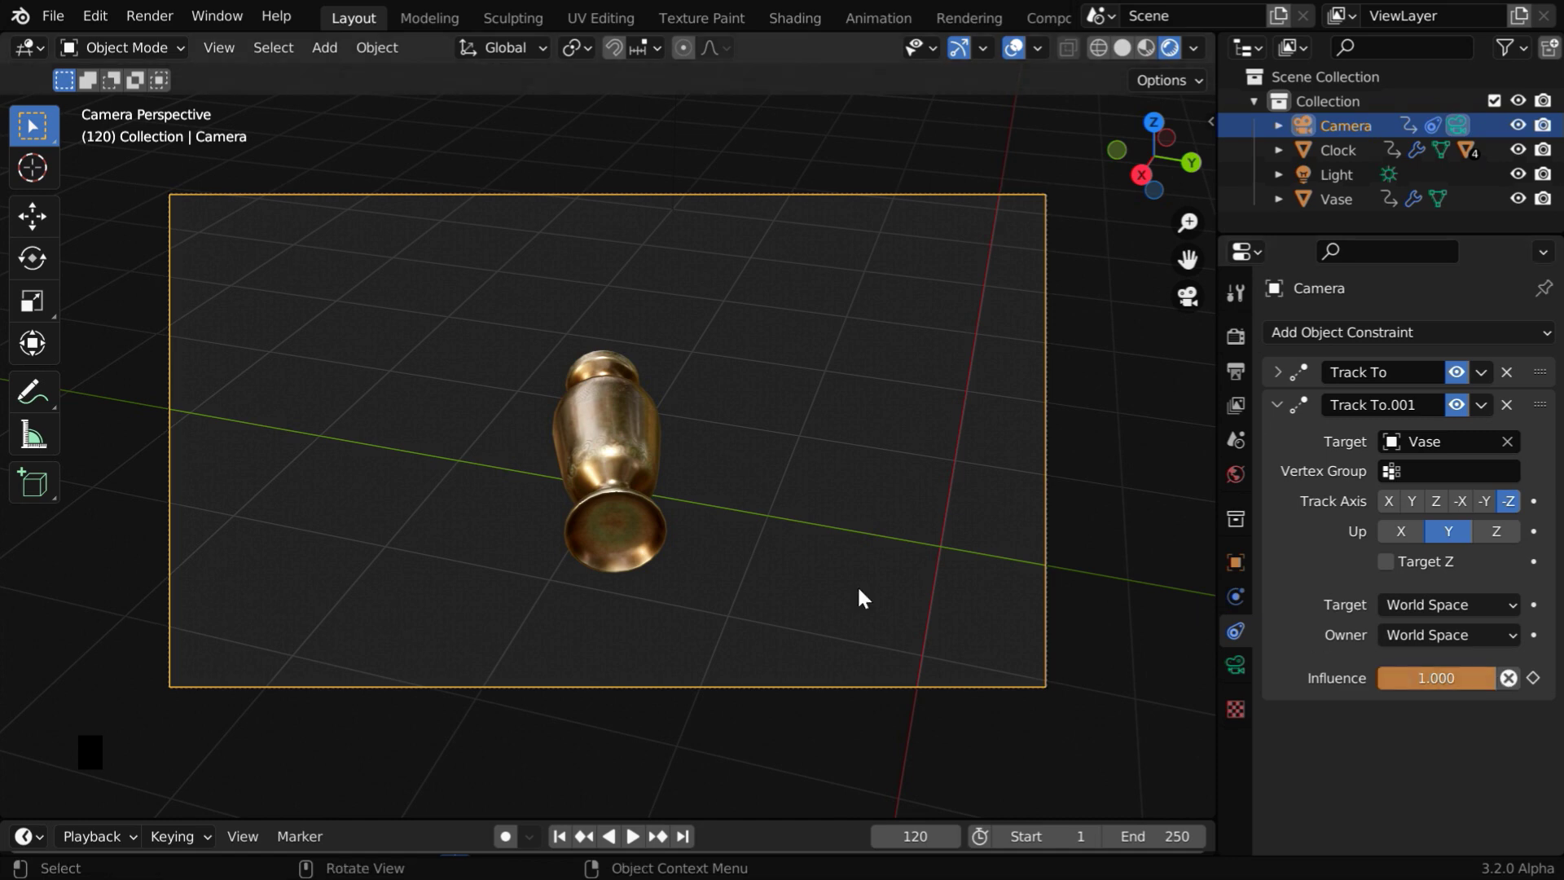
left_click(1535, 678)
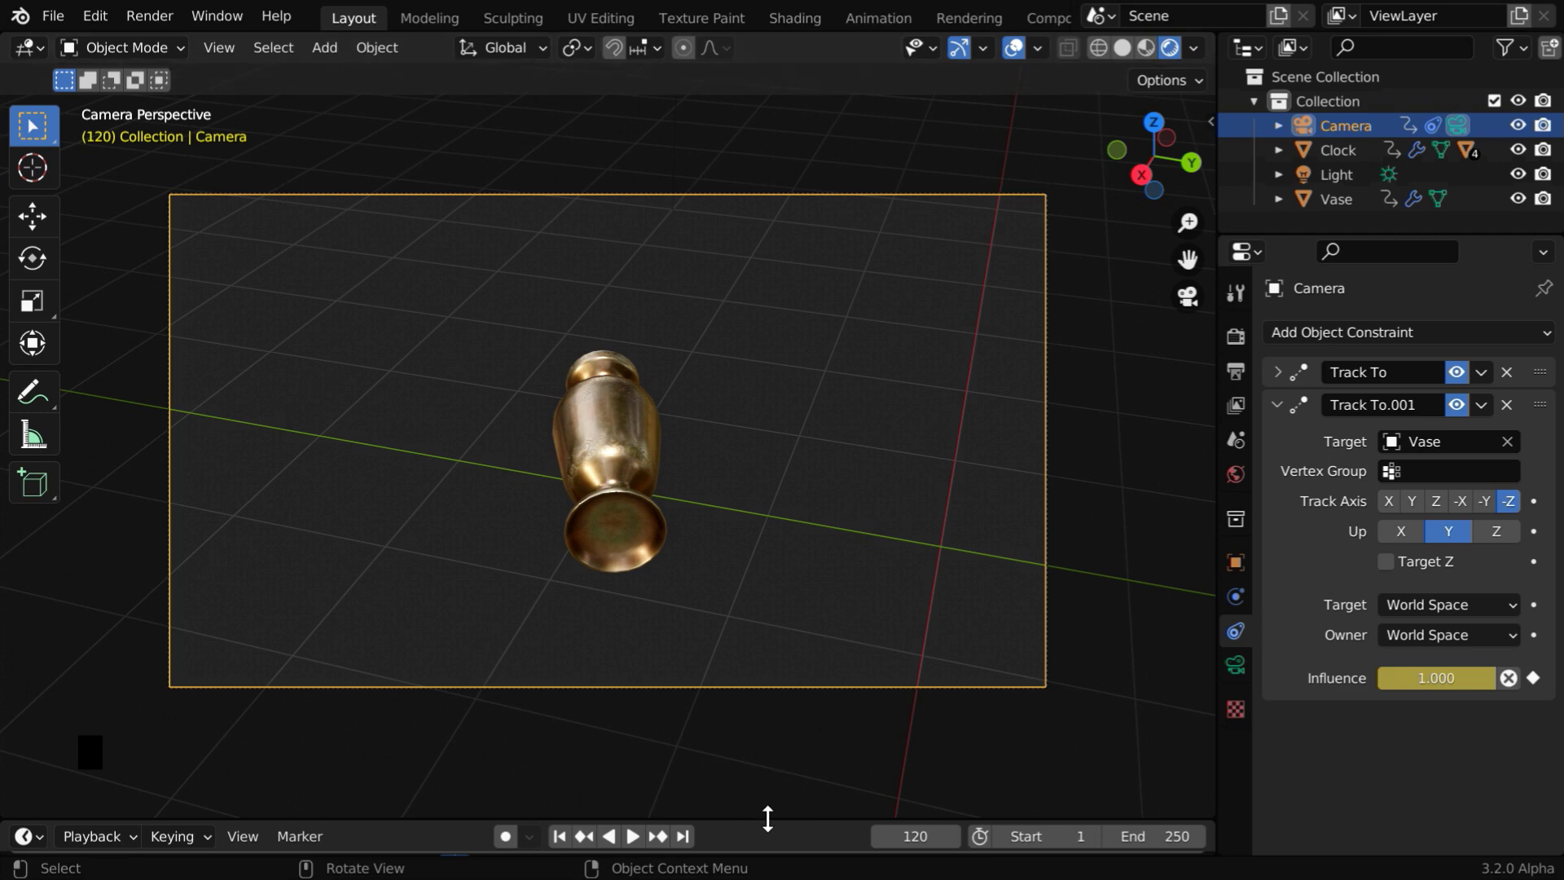
Duplicate the four influence keyframes 120 frames later, onto frames 150, 180, 210 and 240.
left_click_drag(767, 819, 761, 531)
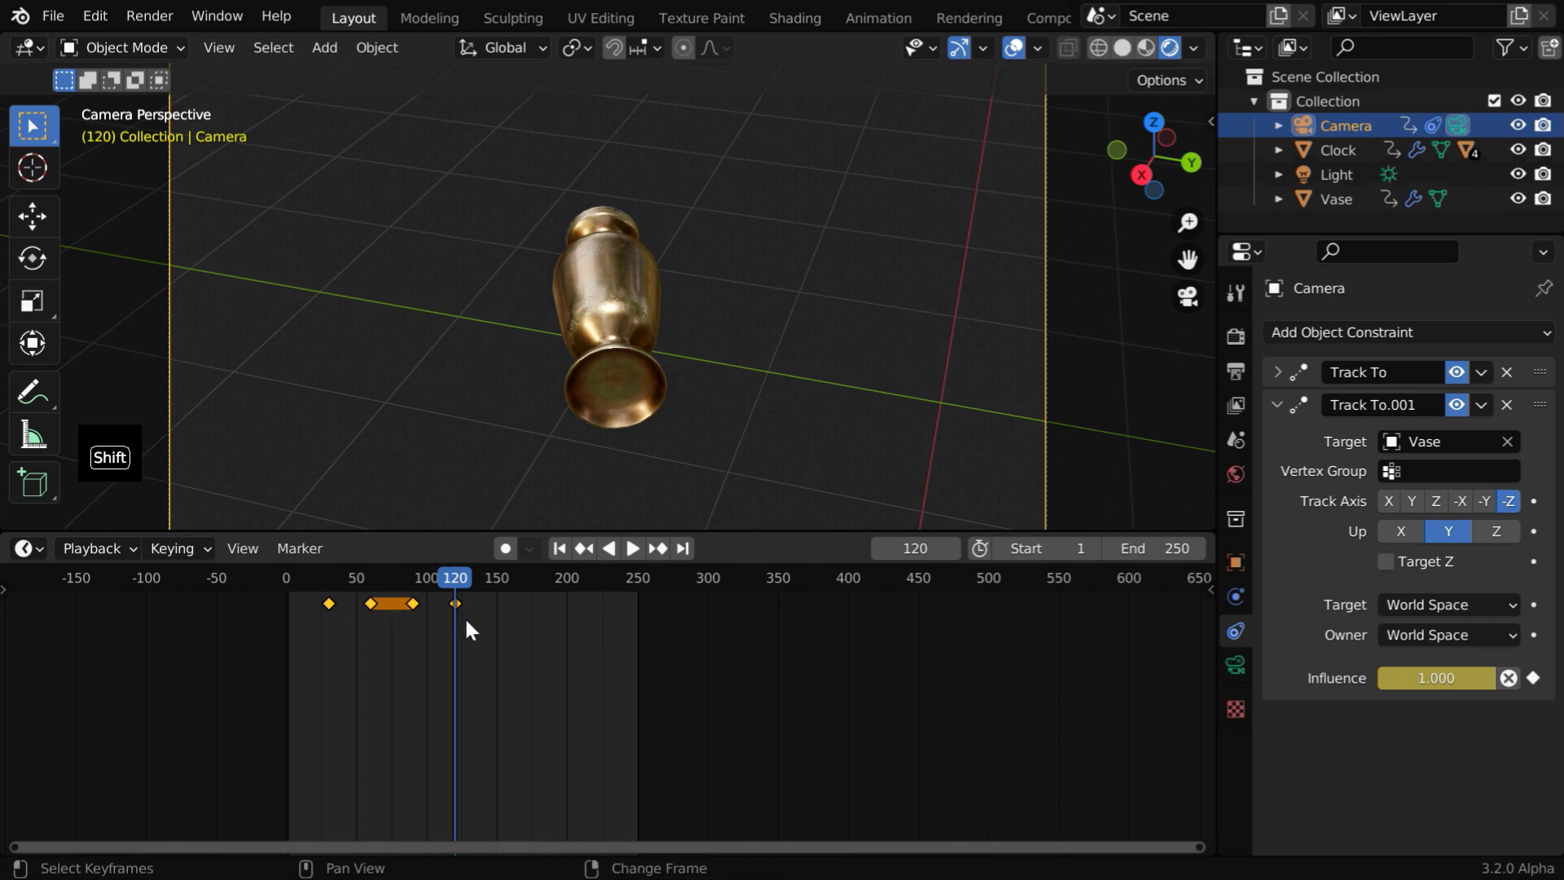
key("shift+d")
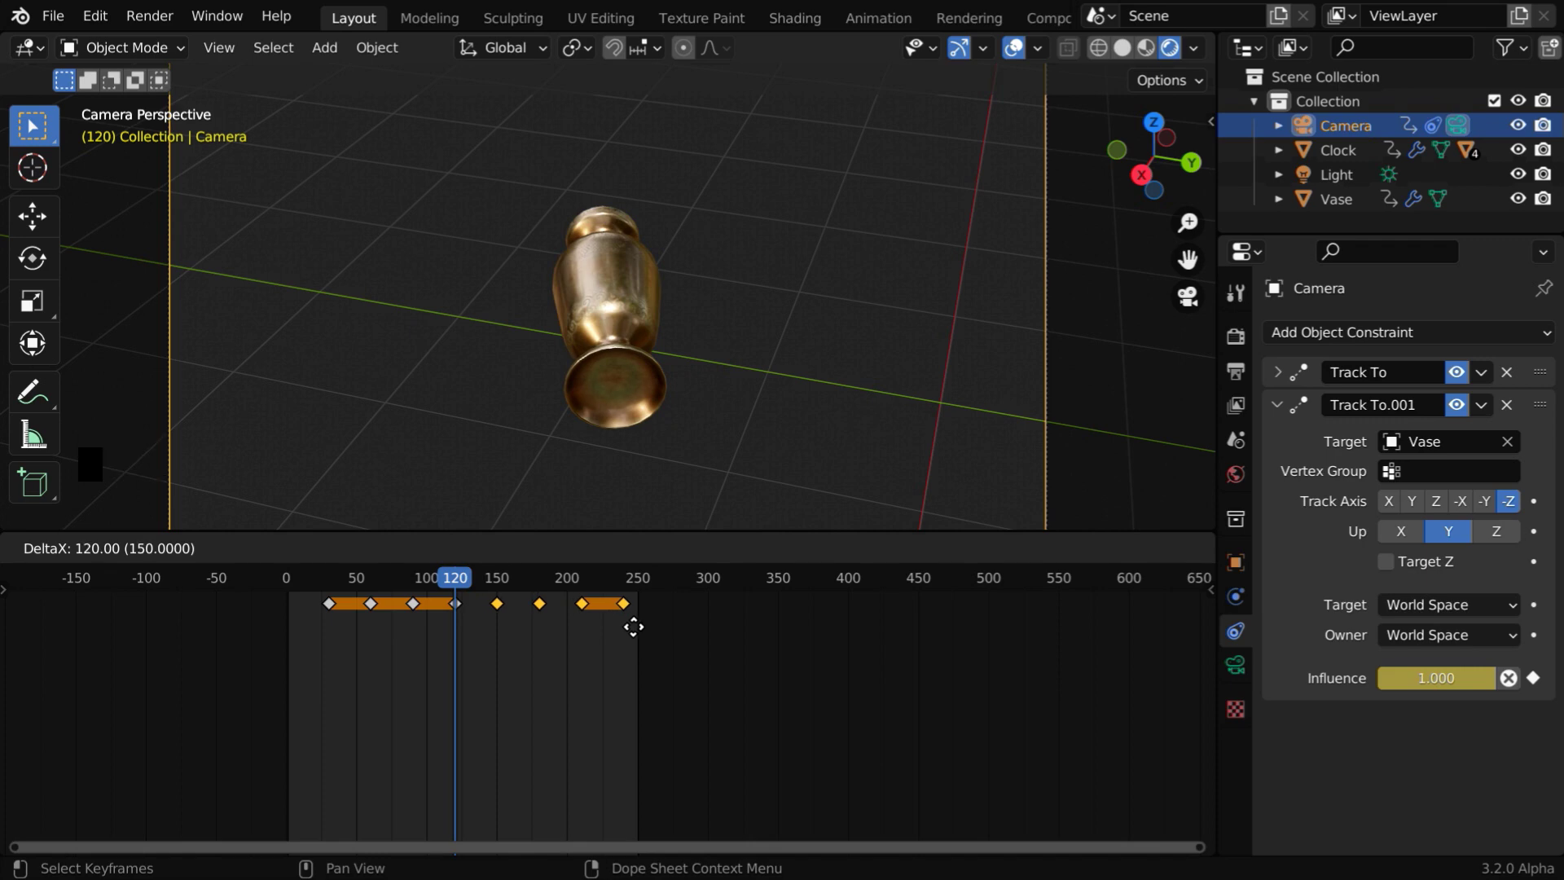
left_click(632, 623)
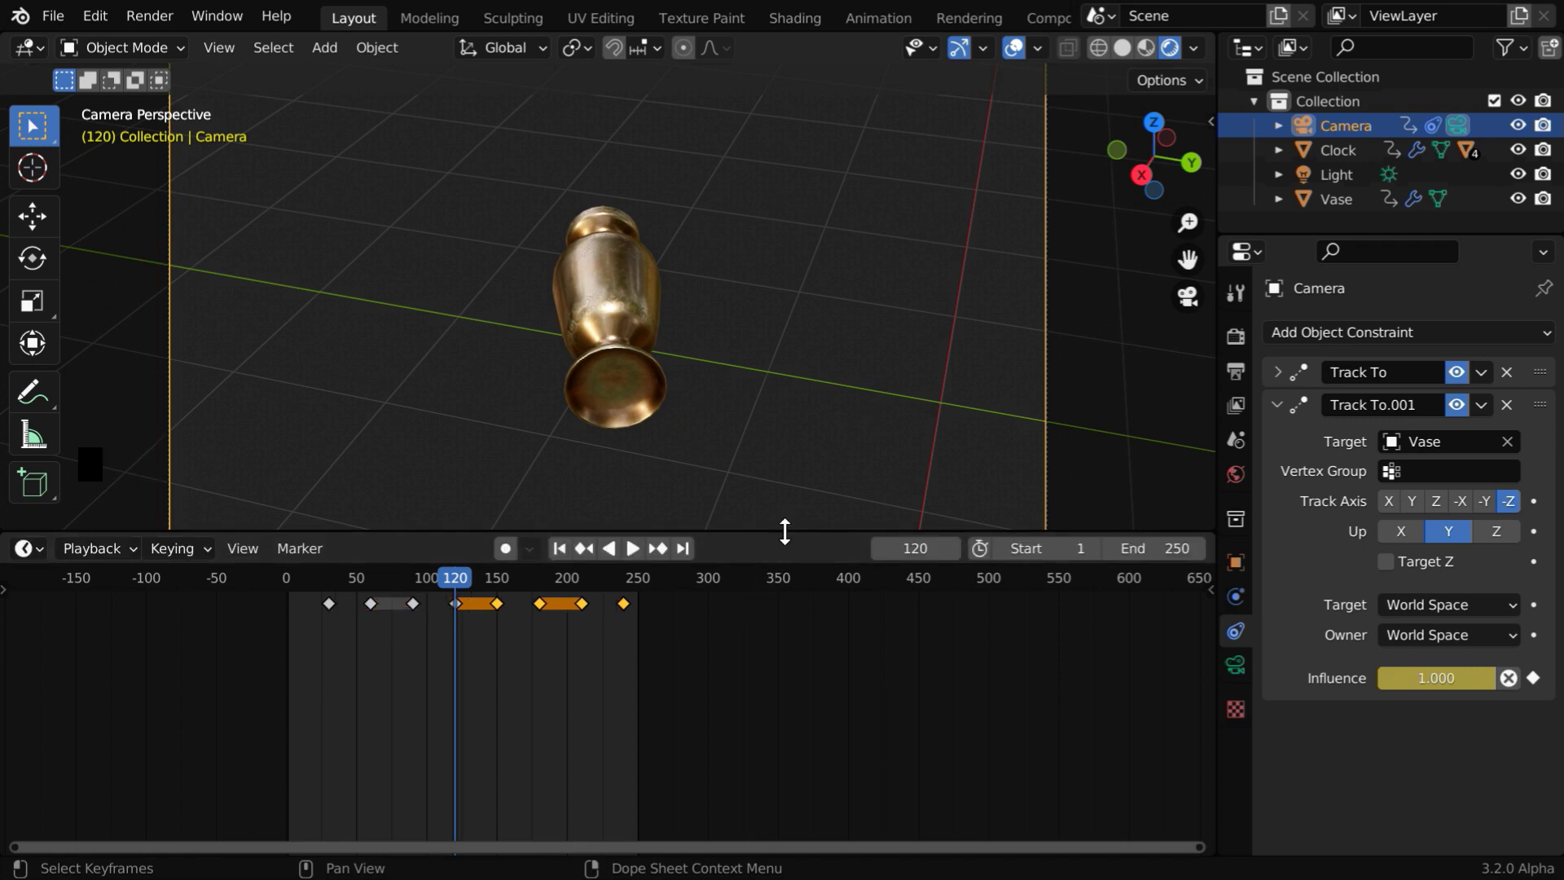
left_click_drag(784, 532, 814, 825)
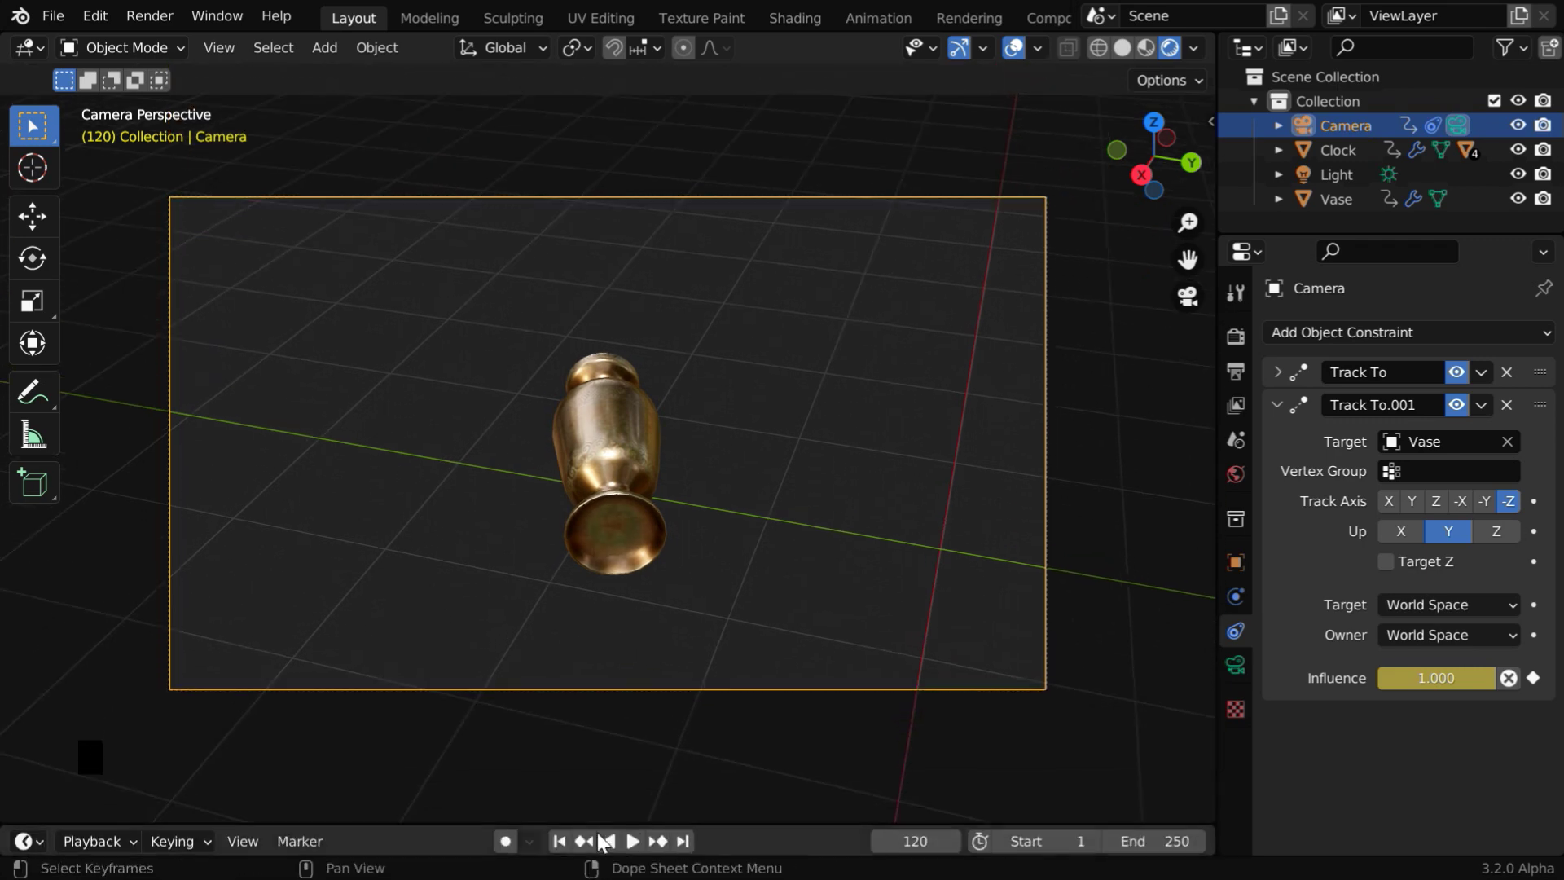
Rewind to the first frame and play the animation through the camera.
left_click(558, 840)
left_click(632, 841)
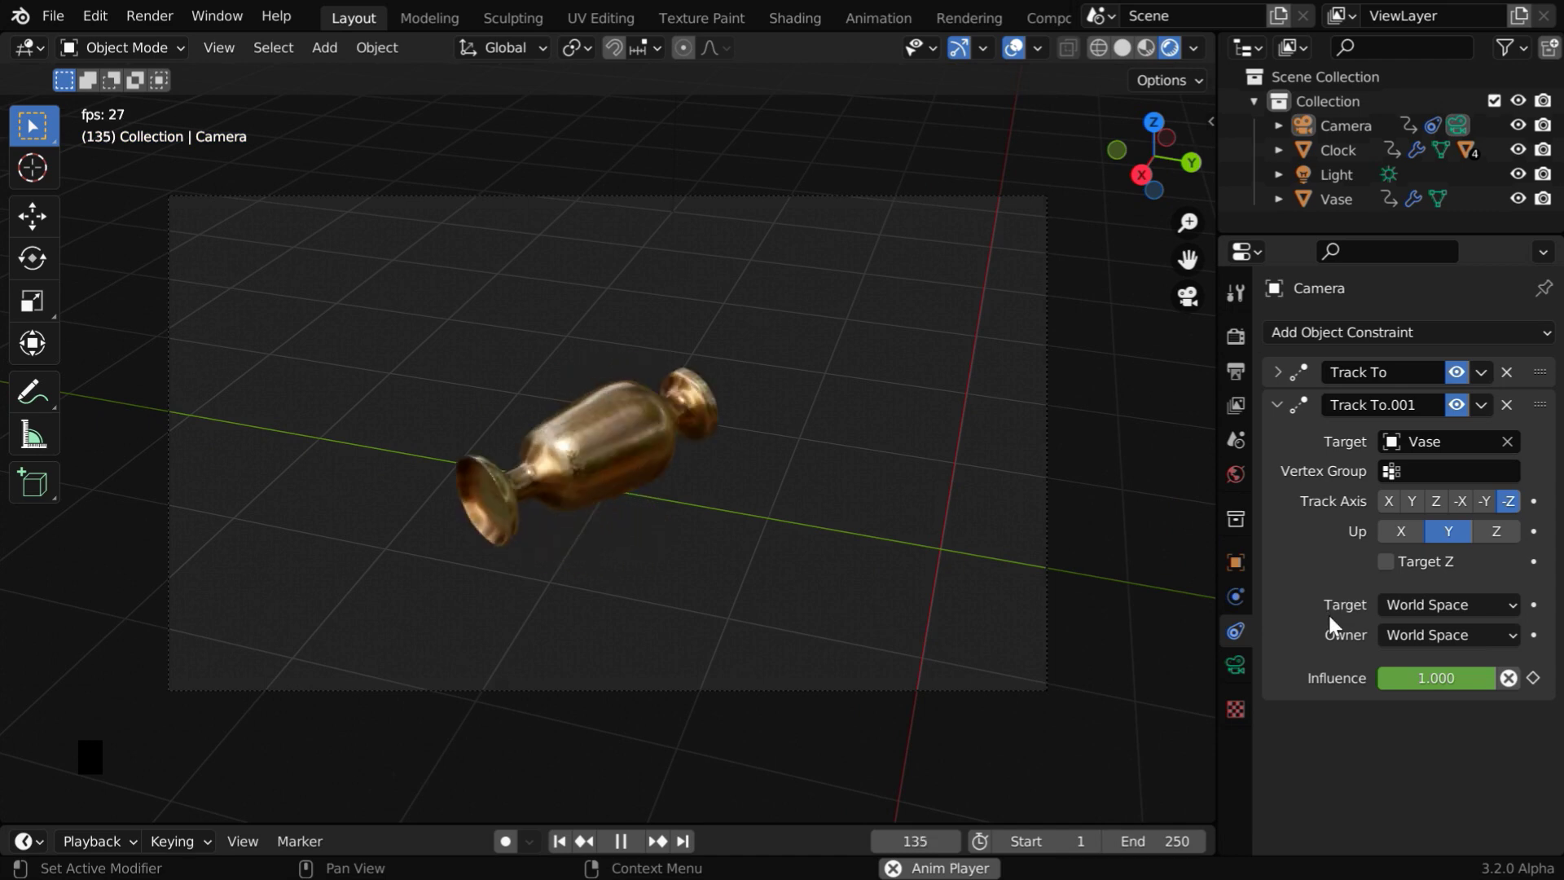
mouse_move(1453, 676)
left_mouse_down()
mouse_move(1406, 686)
mouse_move(1430, 683)
left_mouse_up()
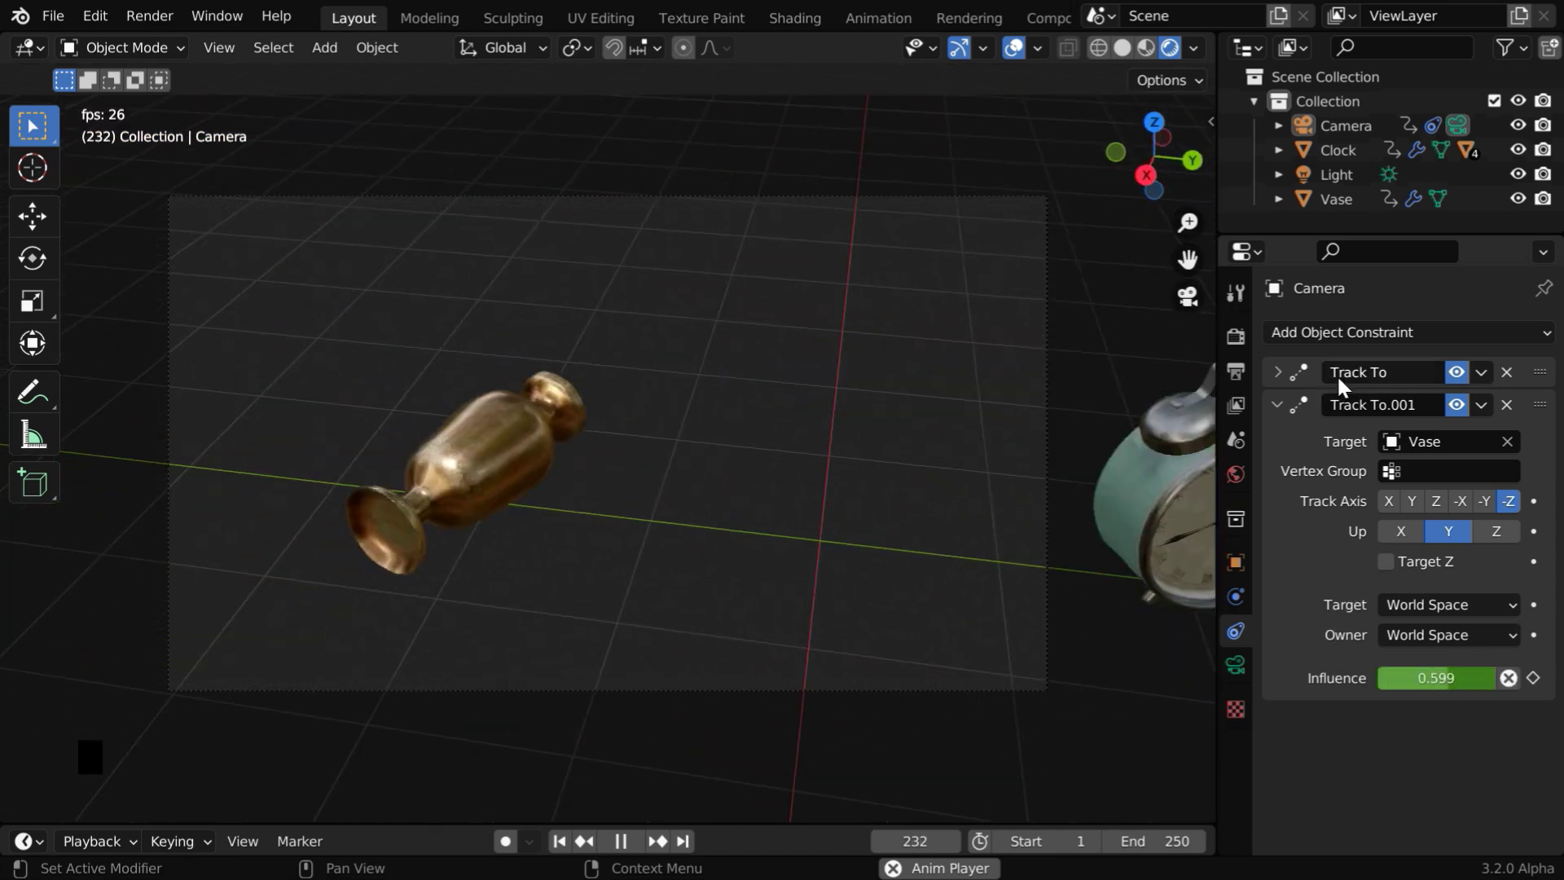
Show the camera's Object Data settings and scroll down to Viewport Display.
left_click(1235, 664)
scroll(1406, 815, "down", 4)
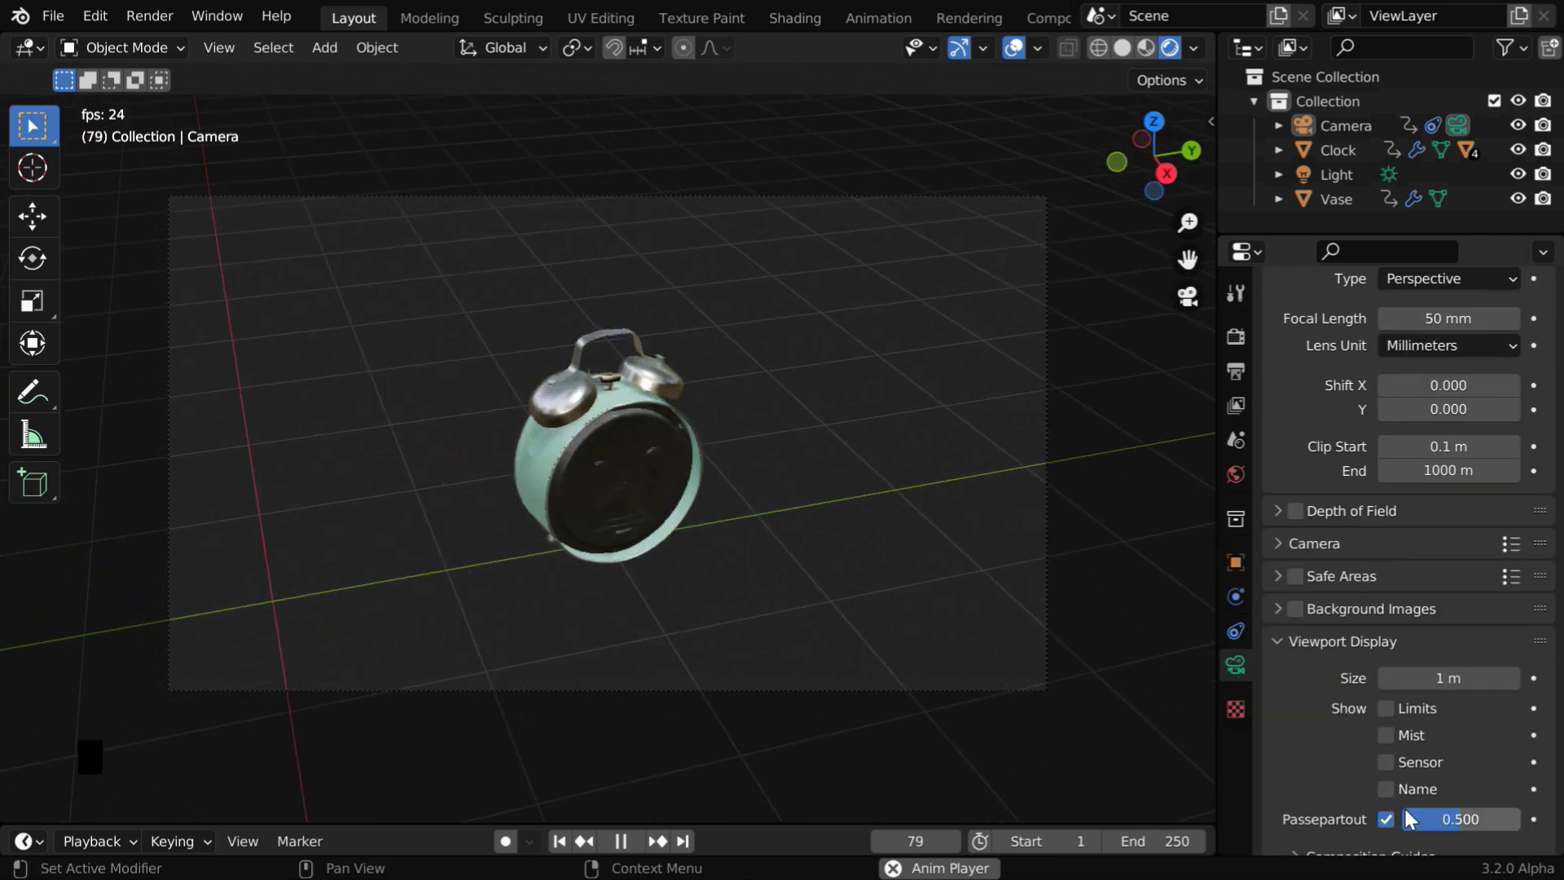